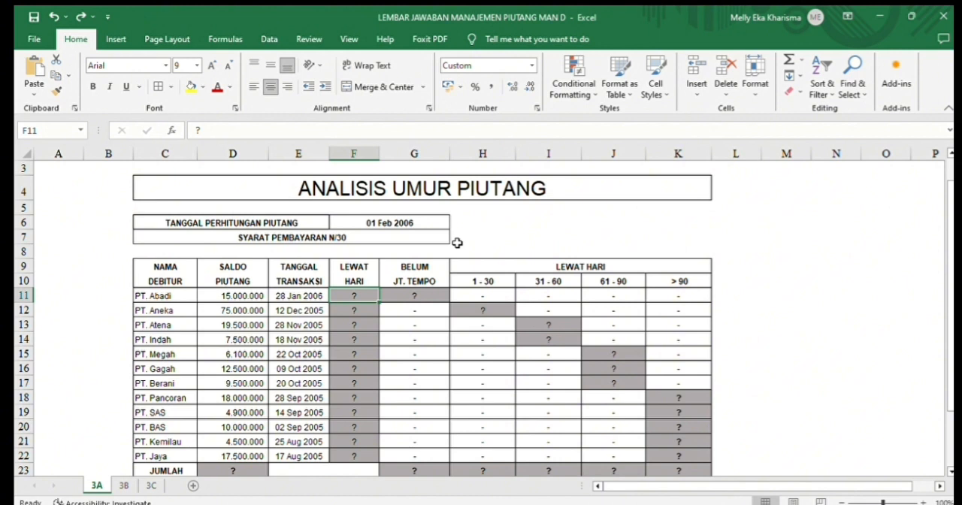
- Write the days-overdue formula =MAX(0;F6-30-E11) in cell F11 for PT. Abadi
type("=MAX(0;")
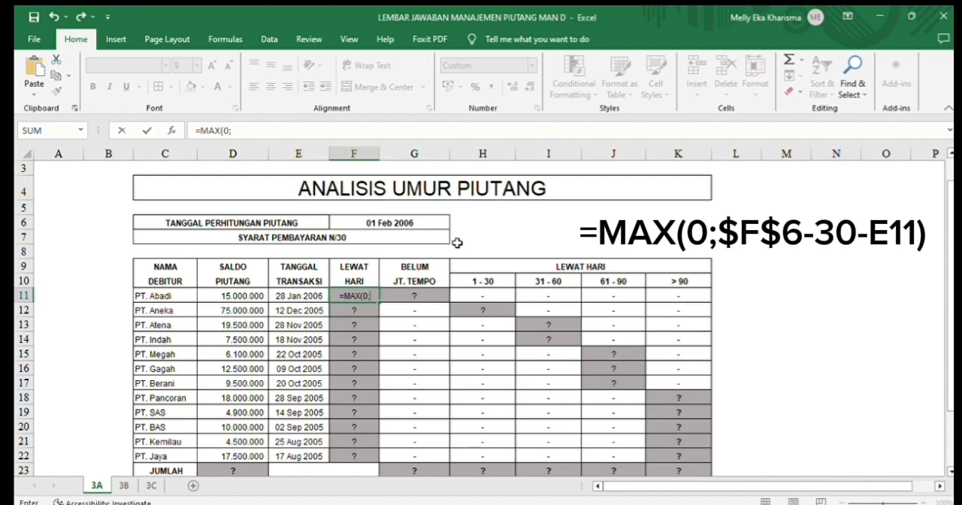
left_click(418, 222)
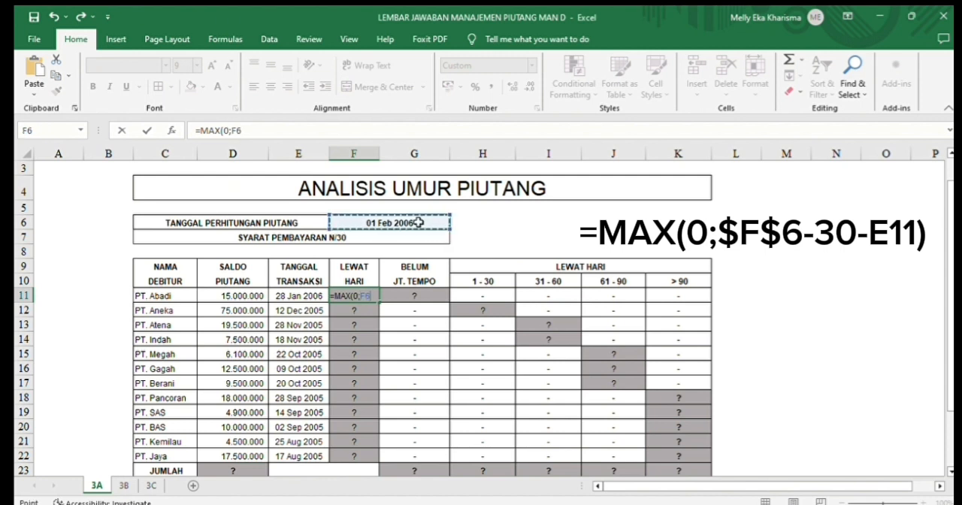
type("-30-")
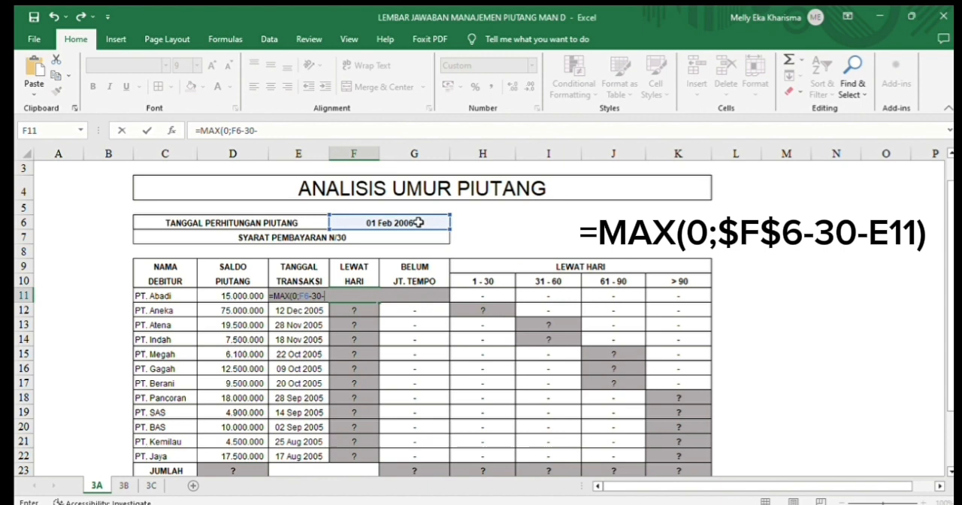
type("E11")
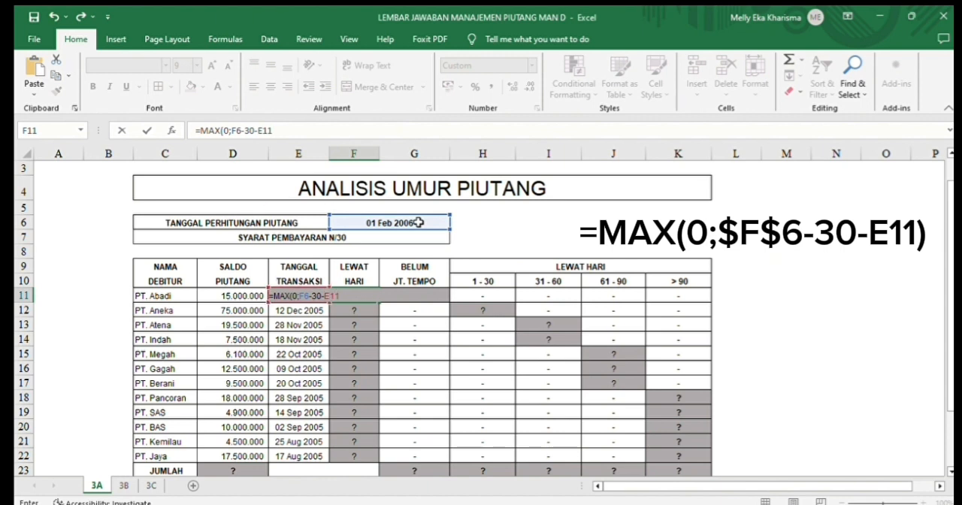
type(")")
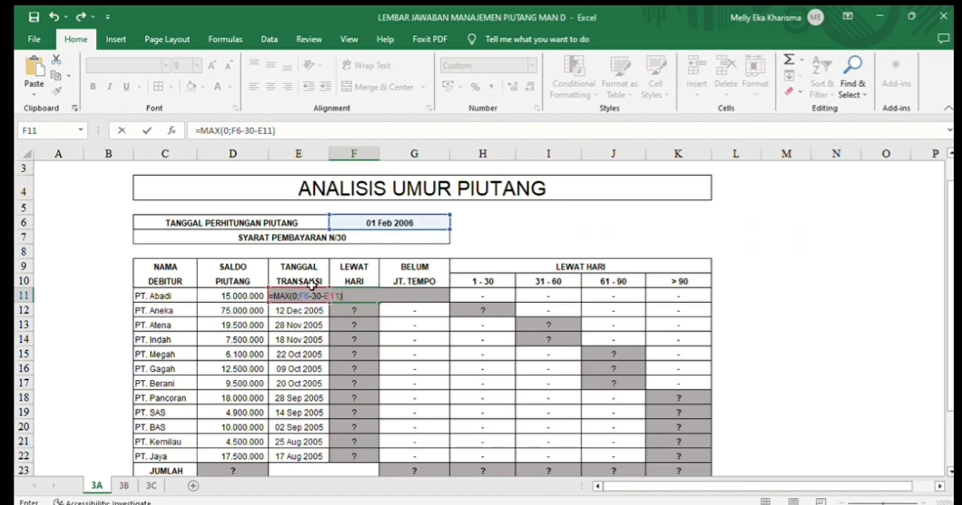
- Make the F6 reference in F11's formula absolute as $F$6 and fill the formula down through F22
left_click_drag(300, 296, 310, 296)
key("F4")
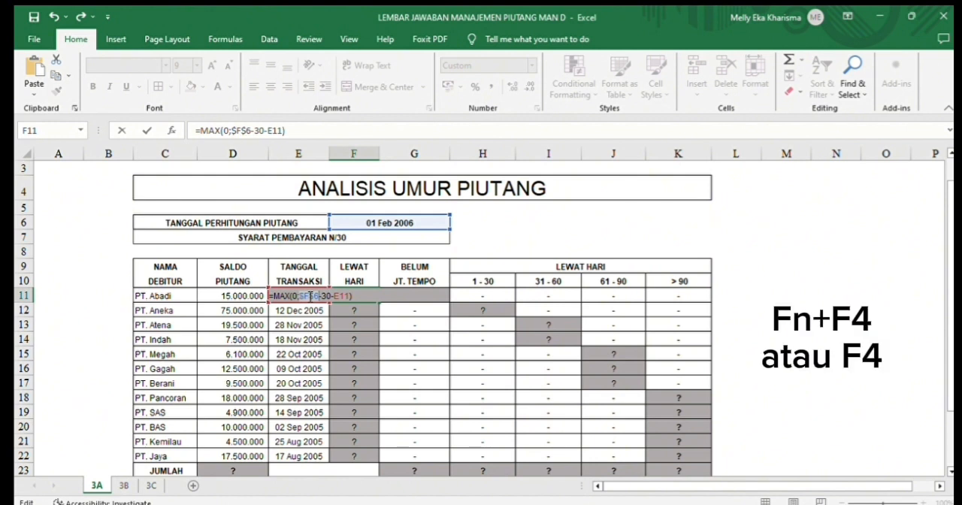
key("Return")
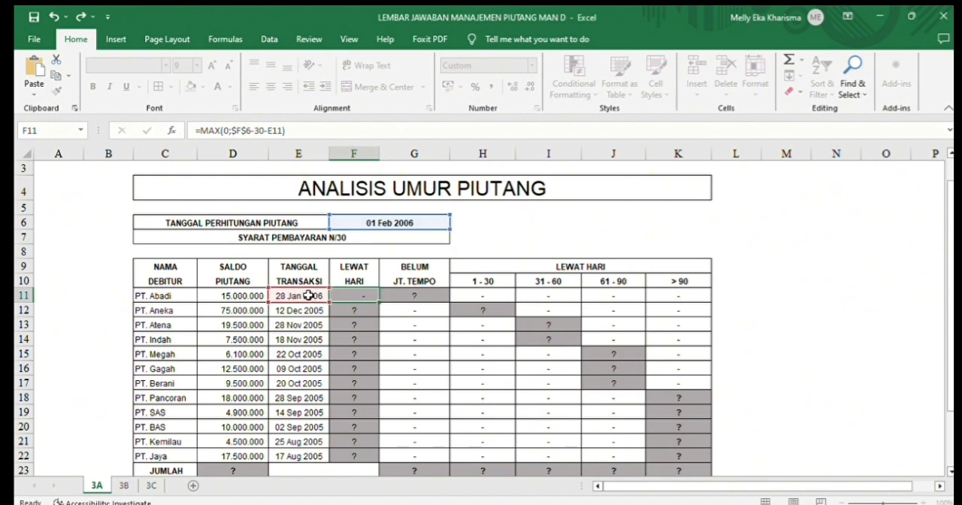
left_click(346, 296)
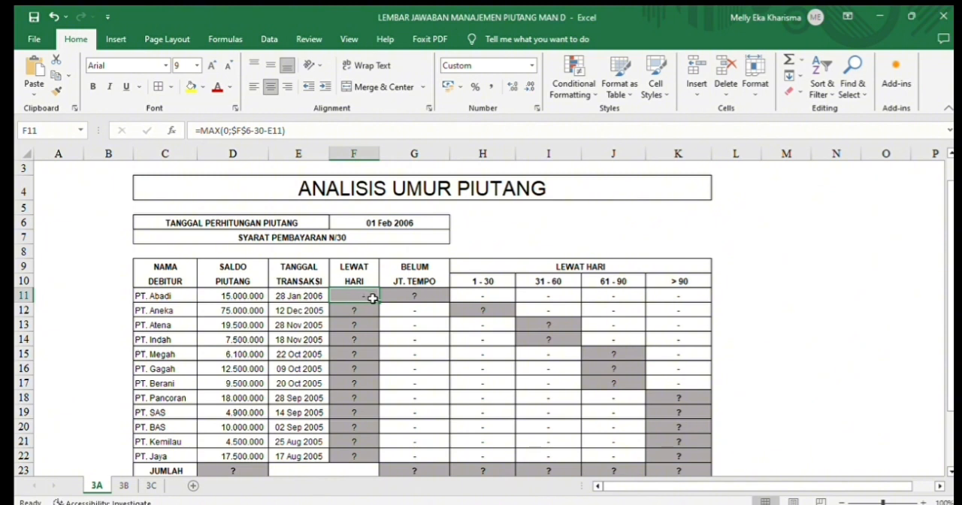
left_click_drag(379, 303, 392, 457)
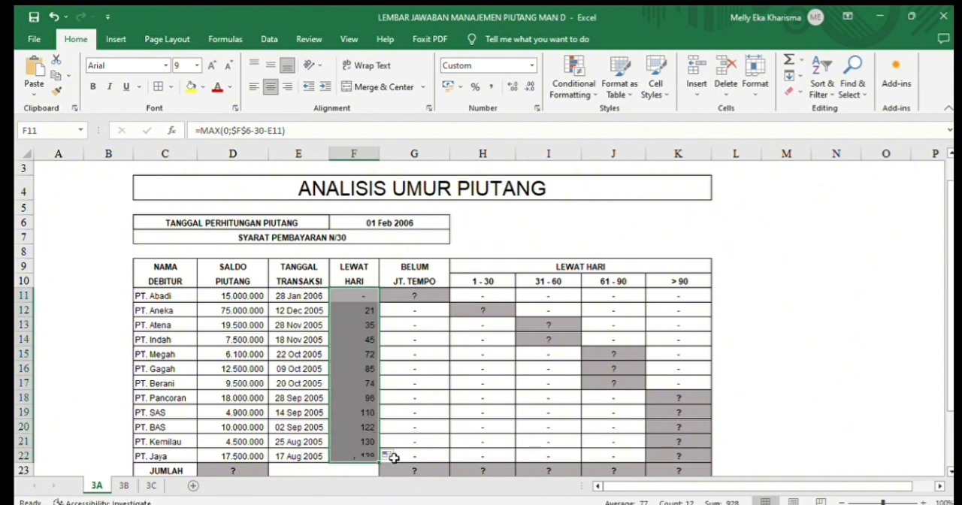
- Enter =IF(F11<1;D11;0) in G11 of the BELUM JT. TEMPO column and fill it down through G22
left_click(400, 296)
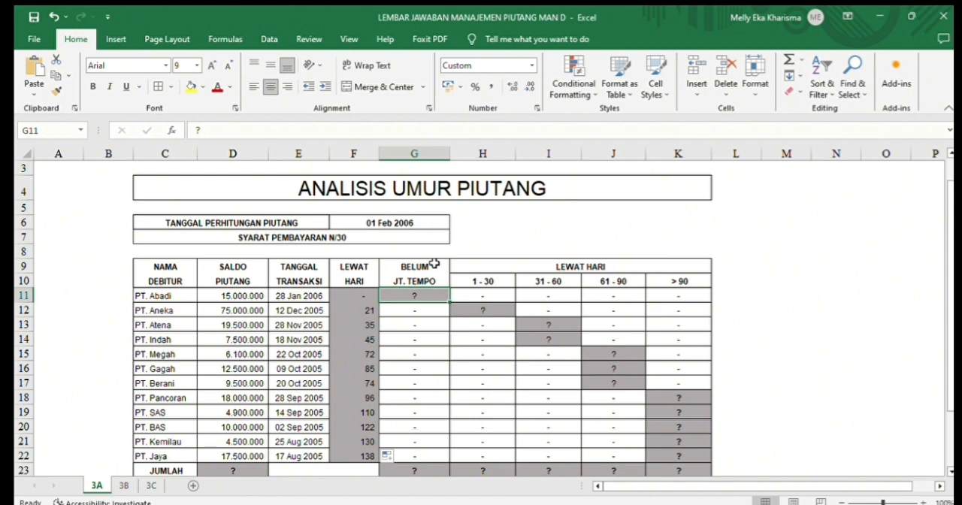
type("=IF")
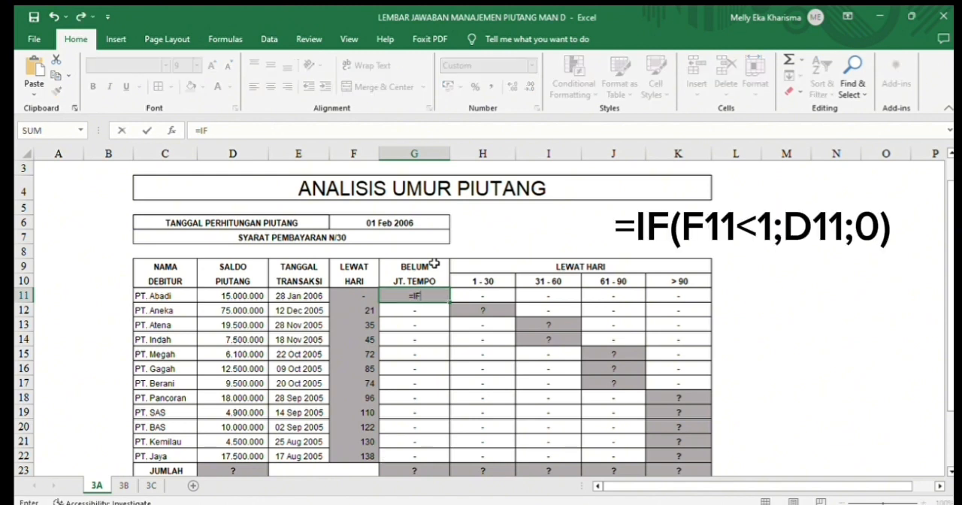
type("(")
left_click(365, 296)
type("<")
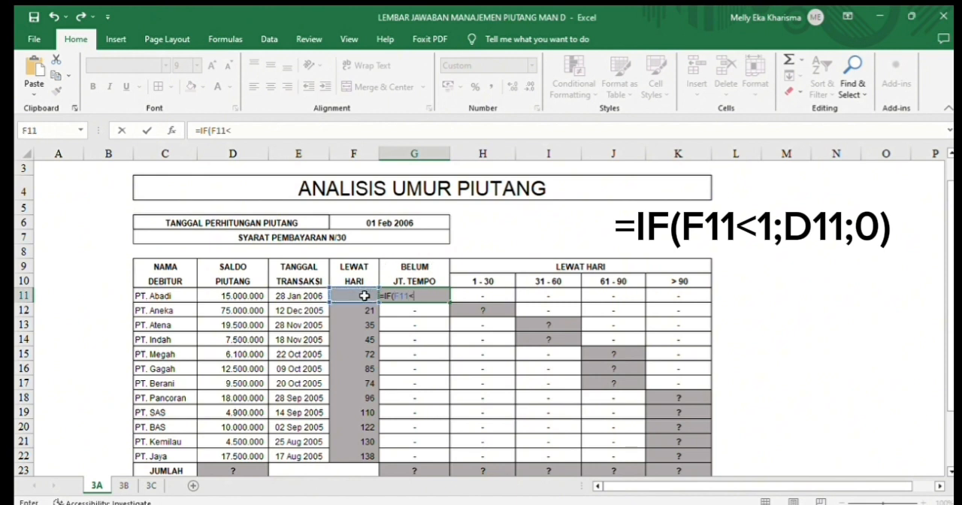
type("1;")
left_click(257, 296)
type(";0)")
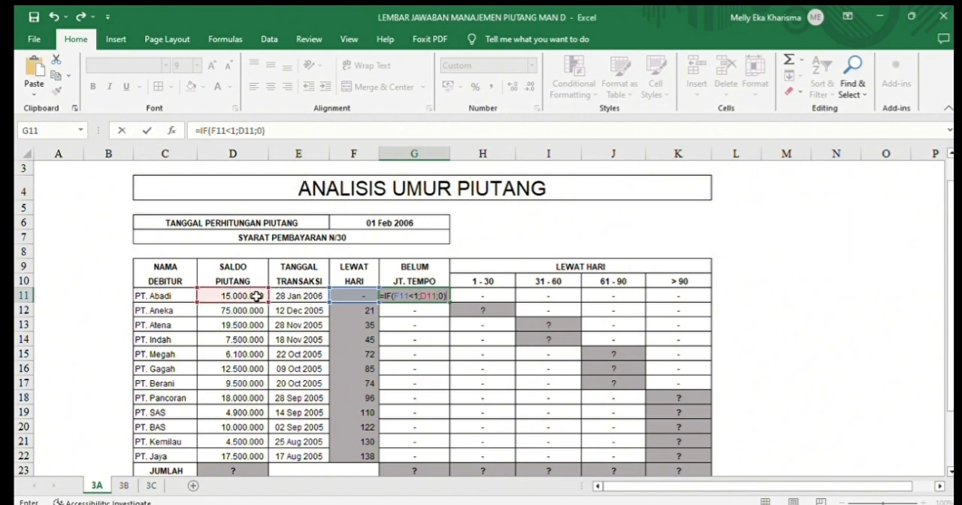
key("ctrl+Return")
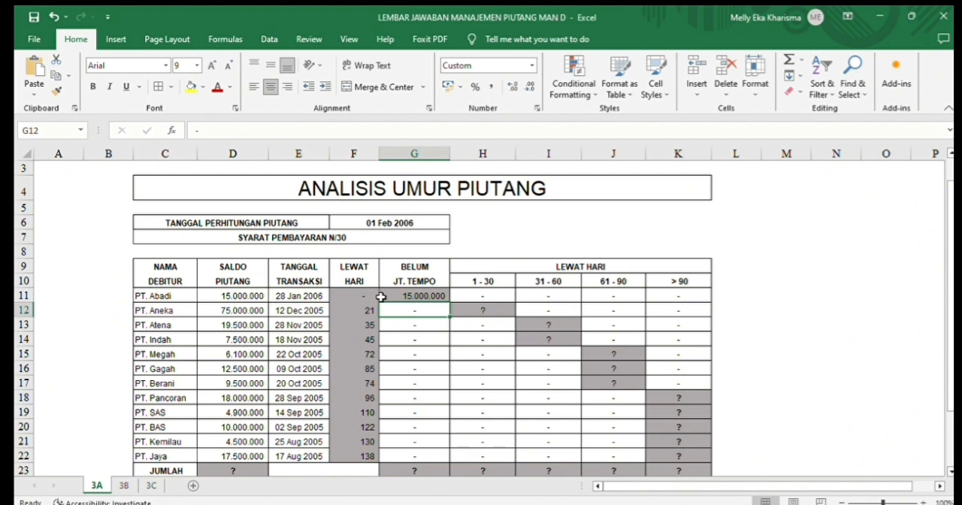
left_click_drag(450, 303, 449, 459)
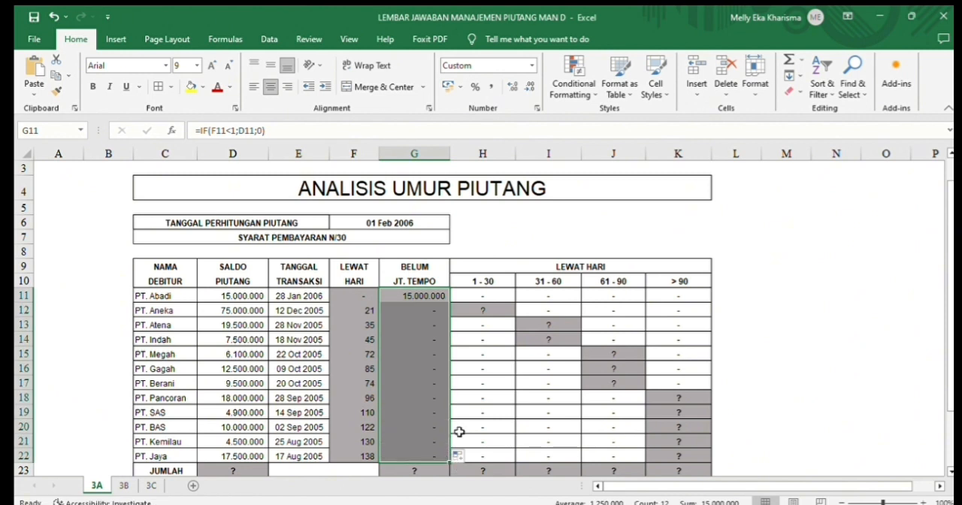
- Enter =IF(AND(F11>0;F11<31);D11;0) in H11 of the 1 - 30 column and fill it down through H22
left_click(488, 295)
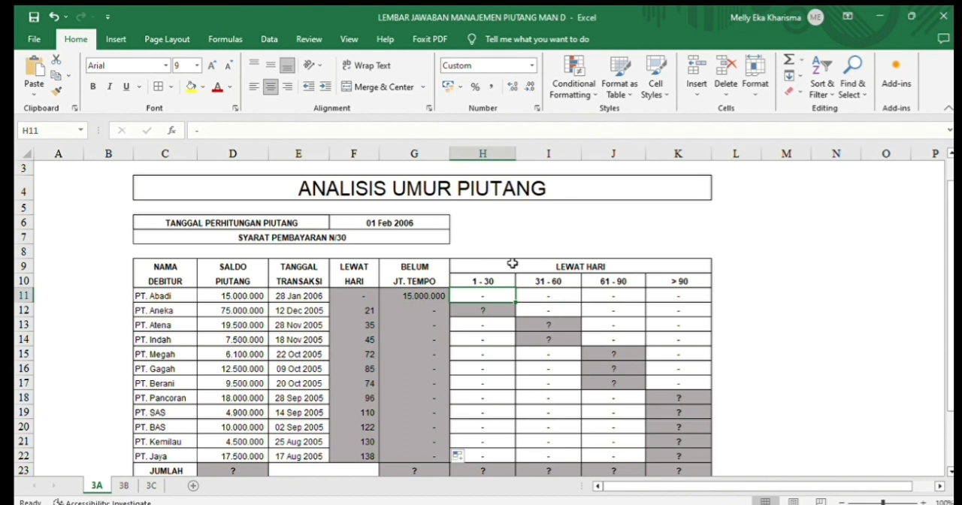
type("=IF(")
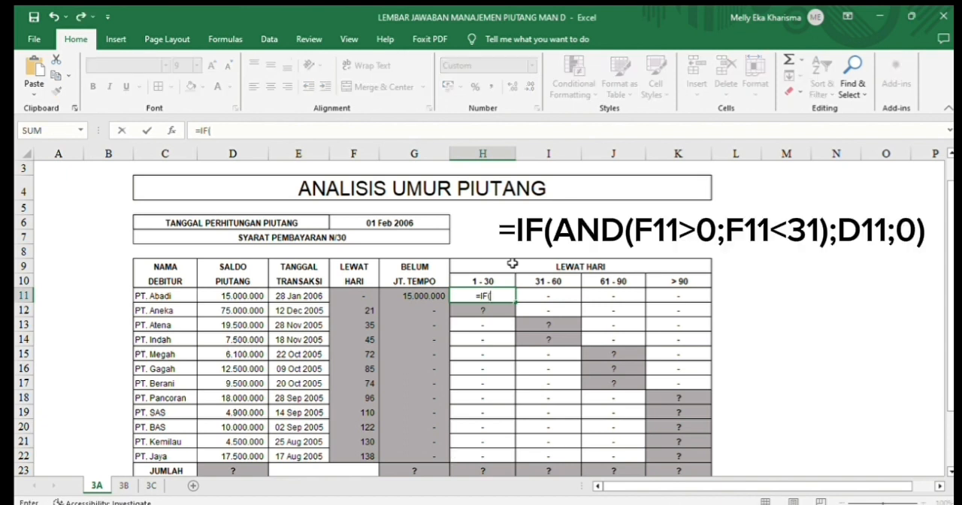
type("AND(")
left_click(370, 296)
type(">0")
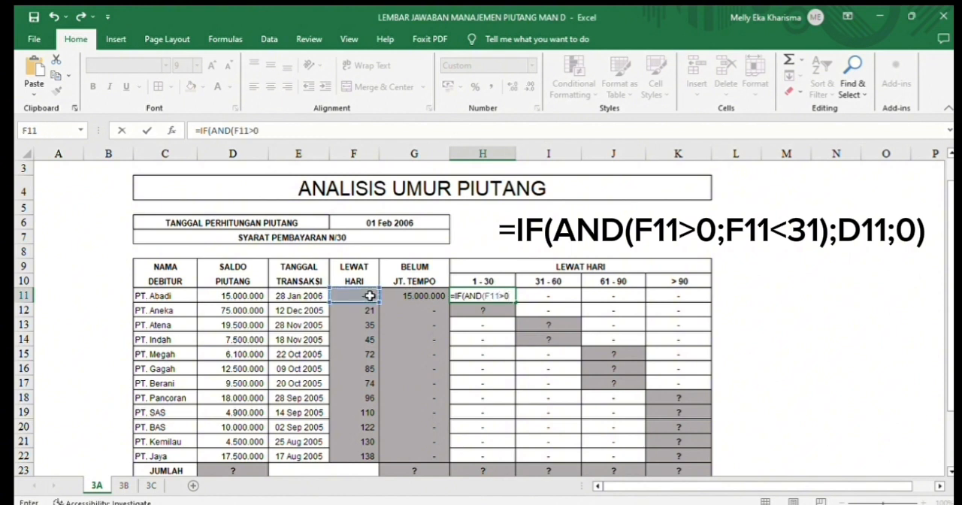
type(";")
left_click(370, 297)
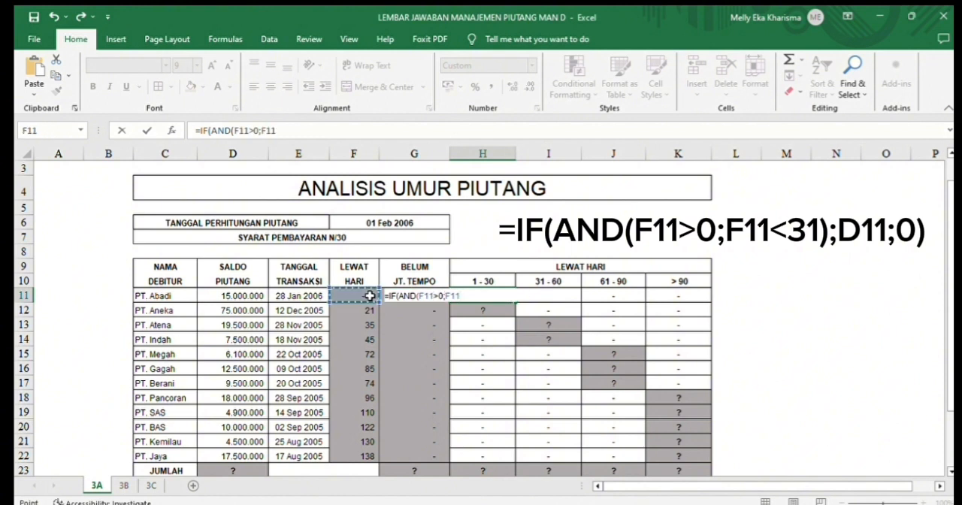
type("<31);")
left_click(252, 296)
type(";0)")
key("Return")
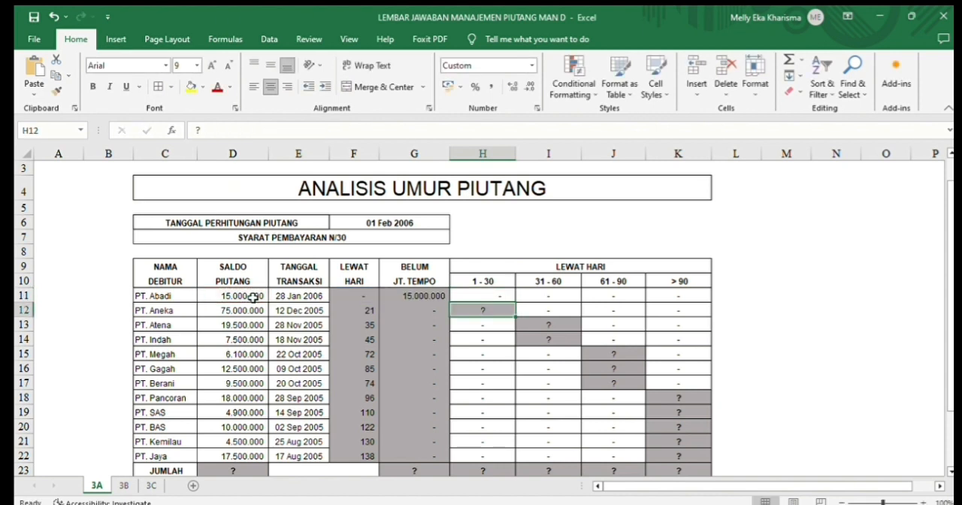
left_click(479, 297)
left_click_drag(516, 303, 516, 457)
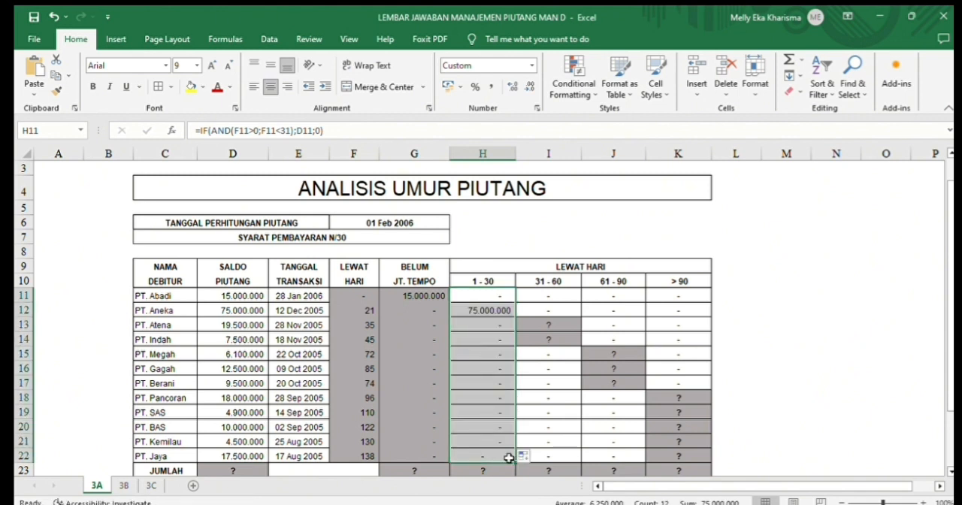
- Enter =IF(AND(F11>30;F11<61);D11;0) in I11 of the 31 - 60 column and fill it down through I22
left_click(551, 297)
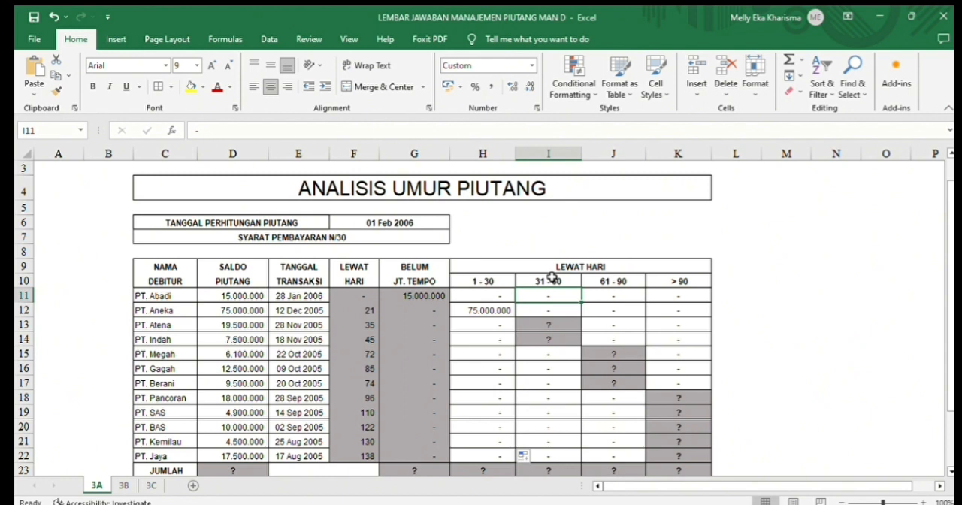
type("=")
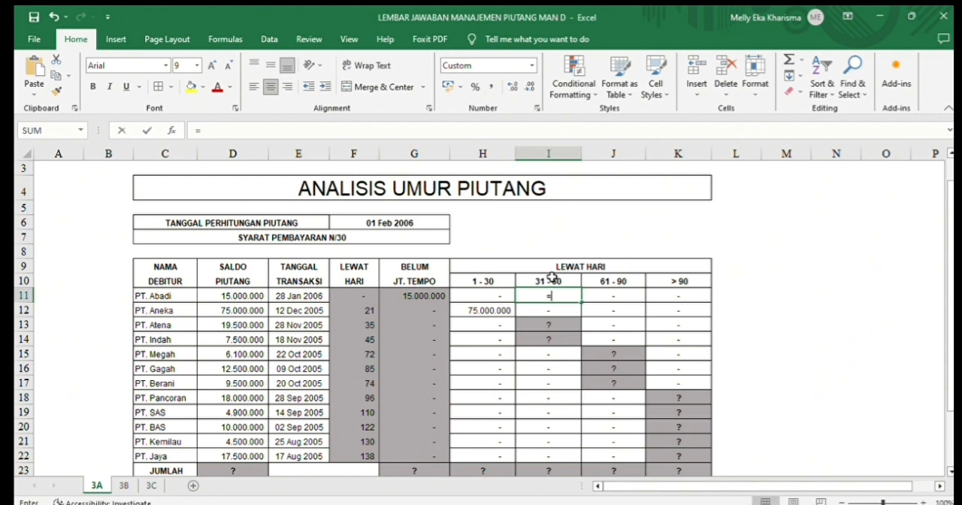
type("IF")
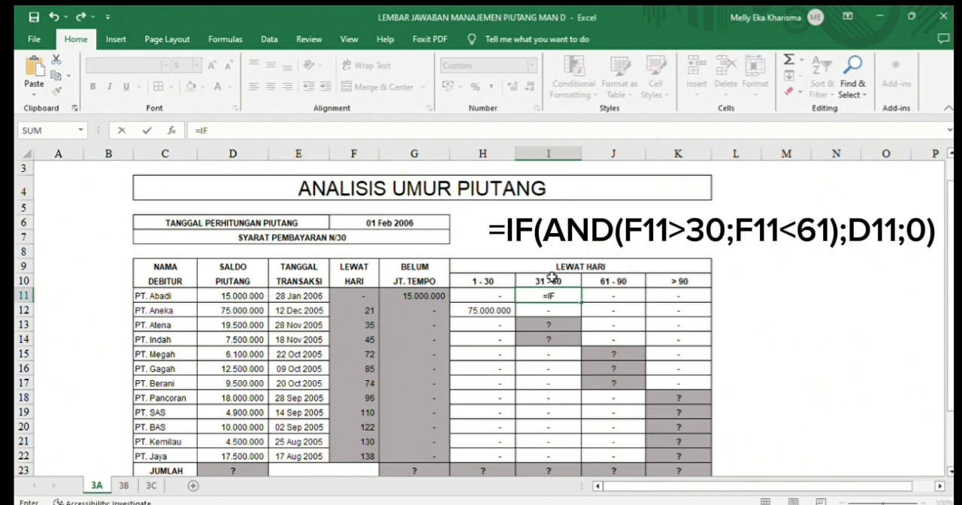
type("(AND(")
left_click(361, 294)
type(">30;")
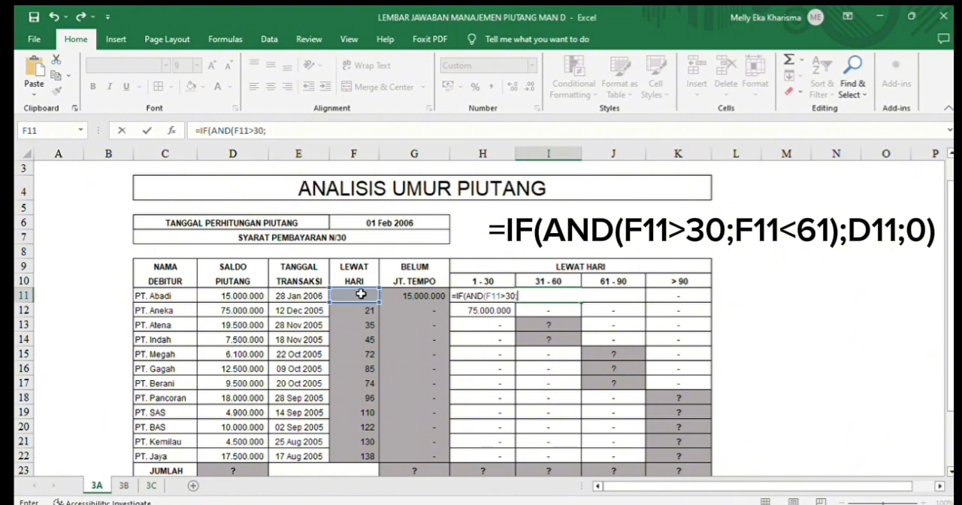
left_click(361, 294)
type("<61);")
left_click(255, 298)
type(";0)")
key("Return")
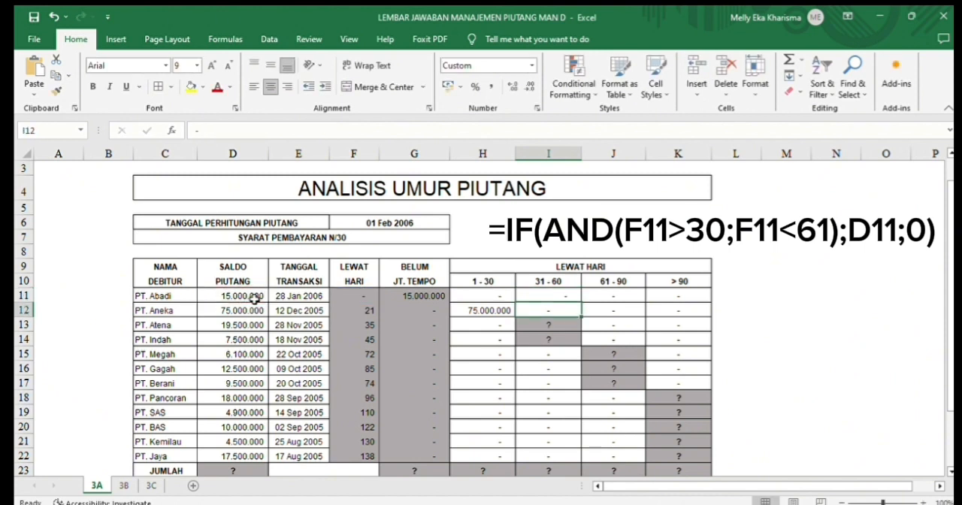
left_click(523, 298)
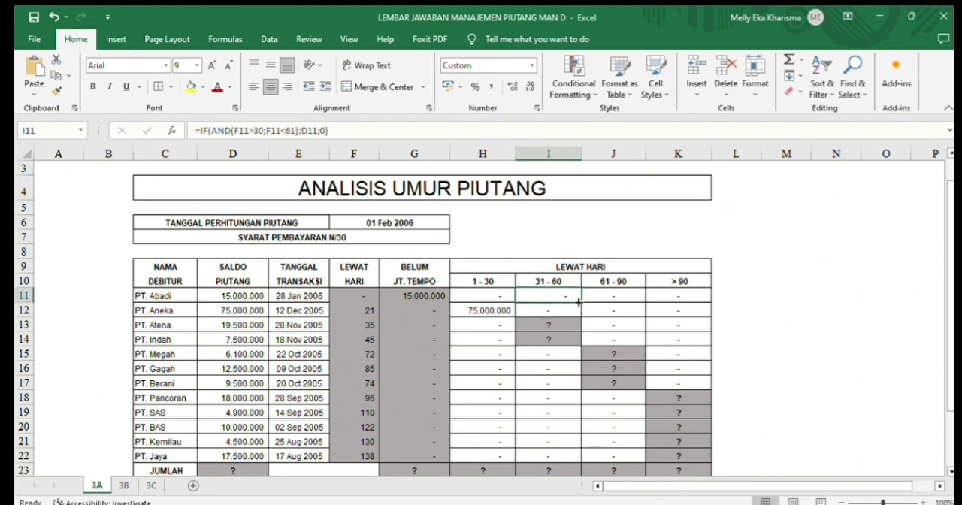
left_click_drag(582, 302, 582, 462)
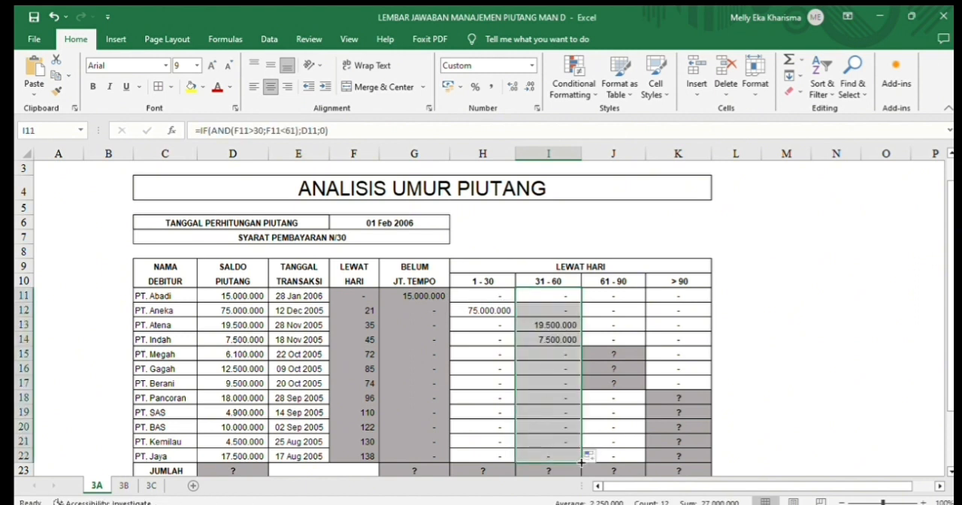
- Enter =IF(AND(F11>60;F11<91);D11;0) in J11 of the 61 - 90 column and fill it down through J22
left_click(632, 294)
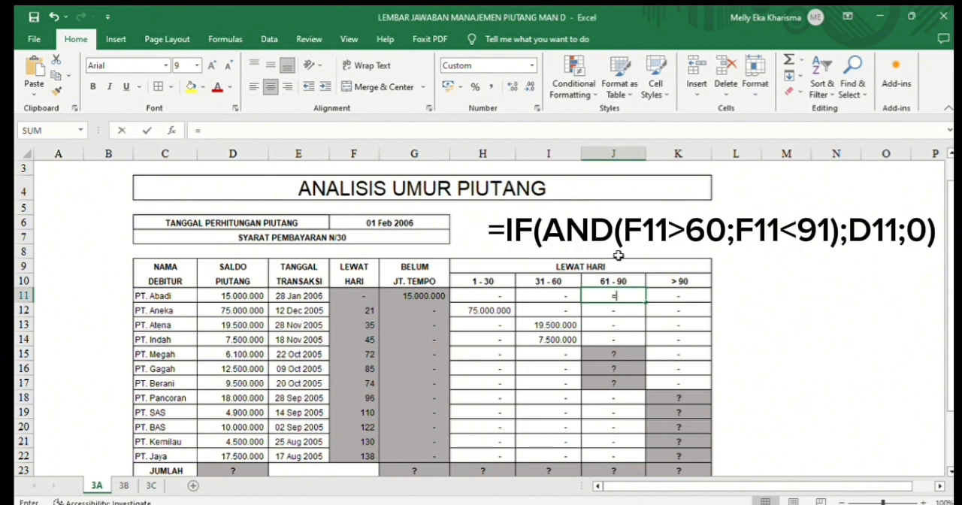
type("=IF(AN")
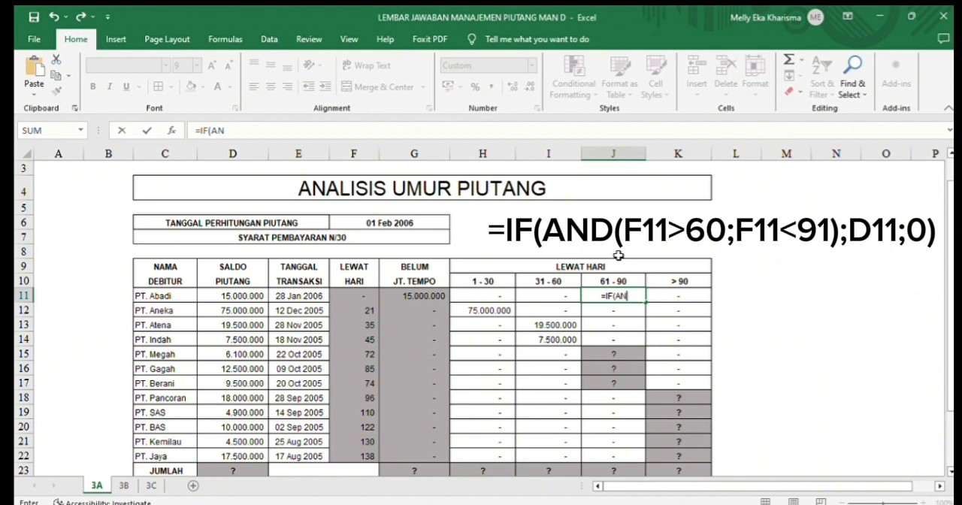
type("D(")
left_click(370, 294)
type(">")
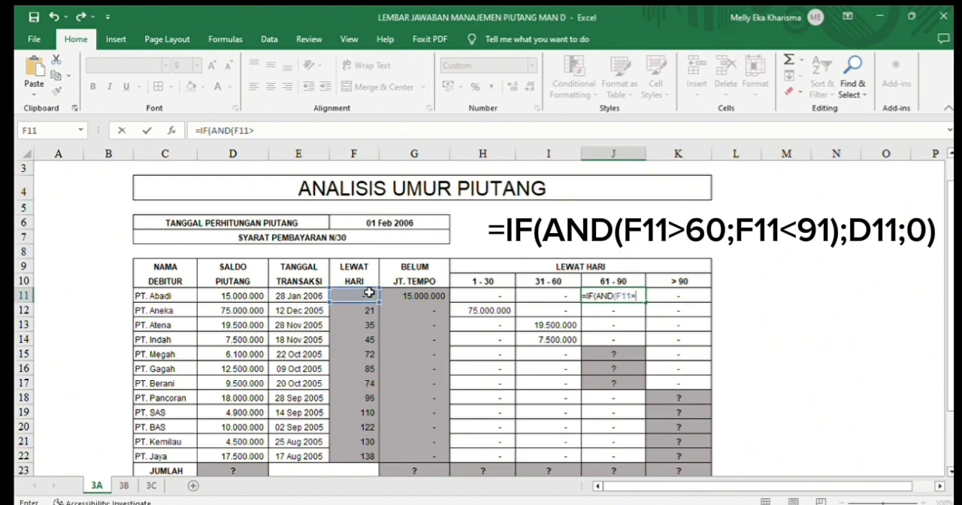
type("60")
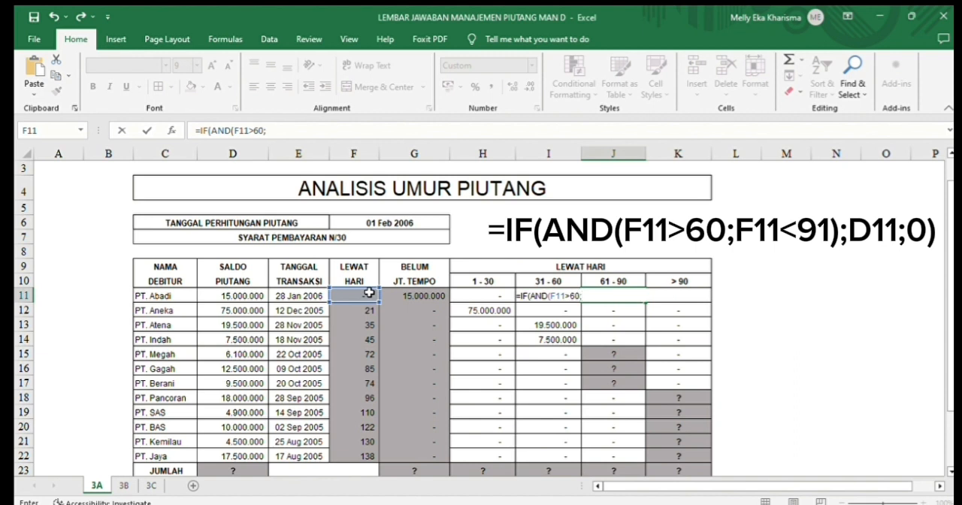
type(";<91")
key("BackSpace")
key("BackSpace")
key("BackSpace")
left_click(369, 294)
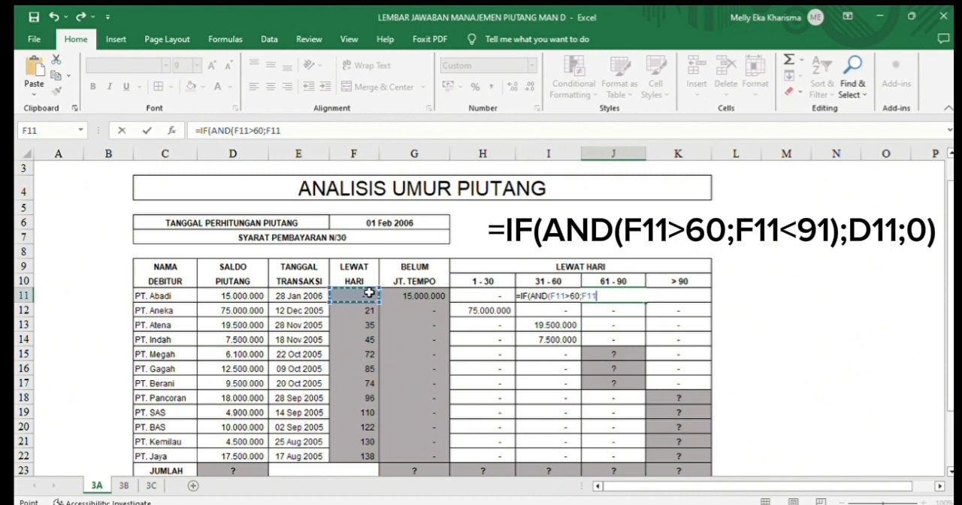
type("<91")
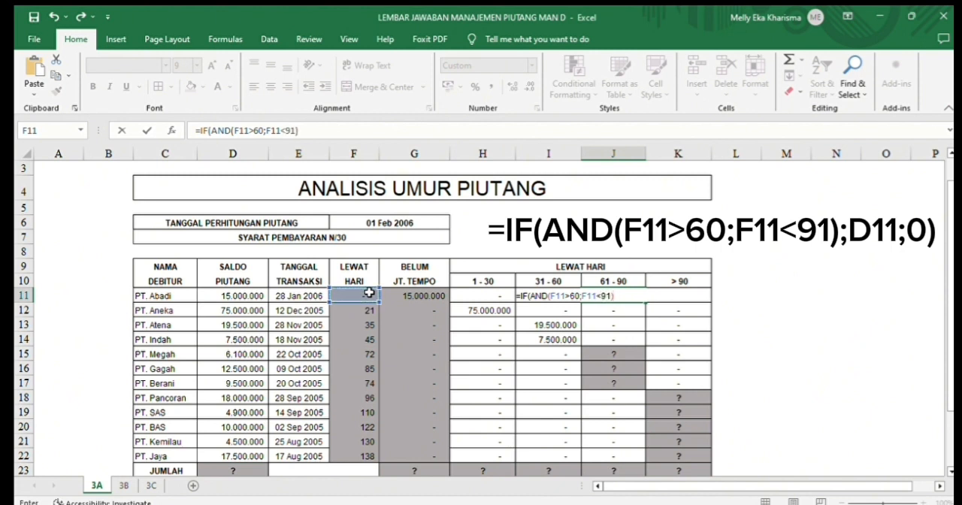
type(");")
left_click(256, 296)
type(";0)")
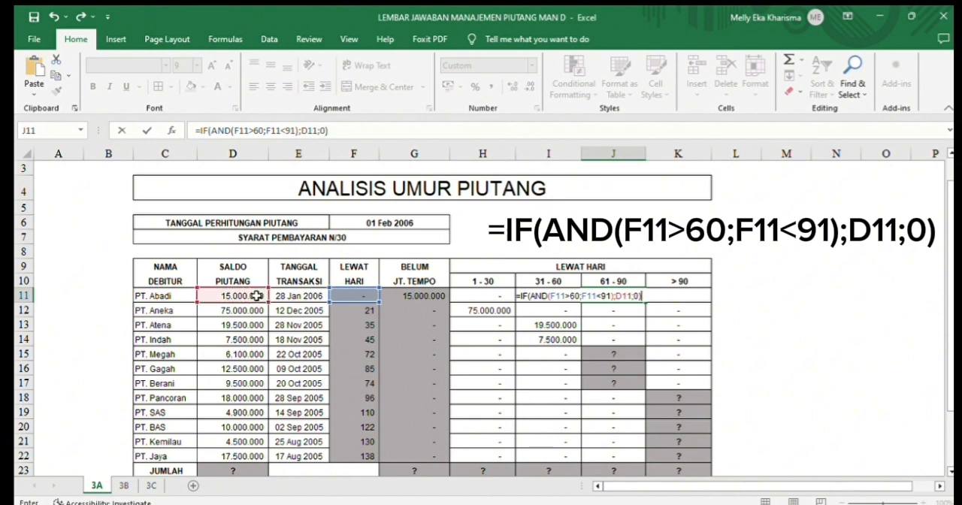
key("Return")
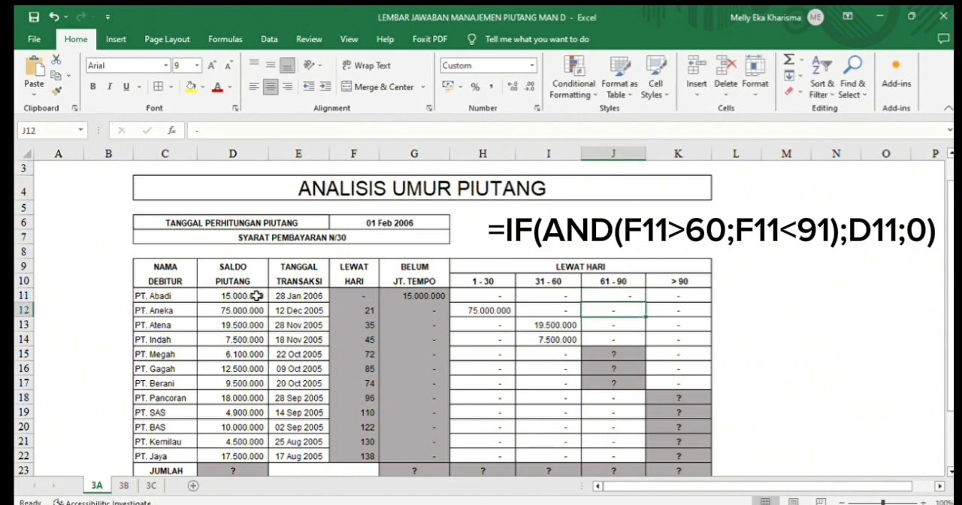
left_click(597, 294)
left_click_drag(644, 301, 651, 457)
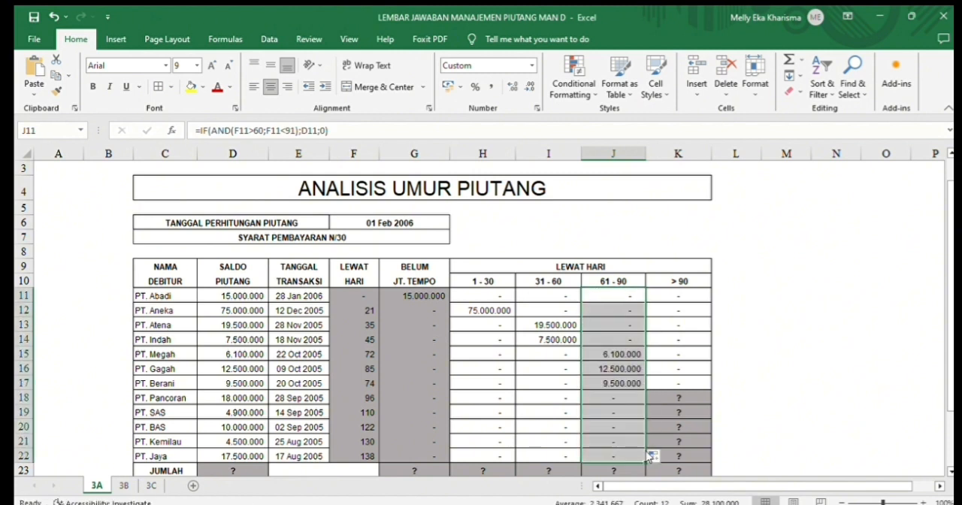
- Enter =IF(F11>90;D11;0) in K11 of the > 90 column and fill it down through K22
left_click(677, 297)
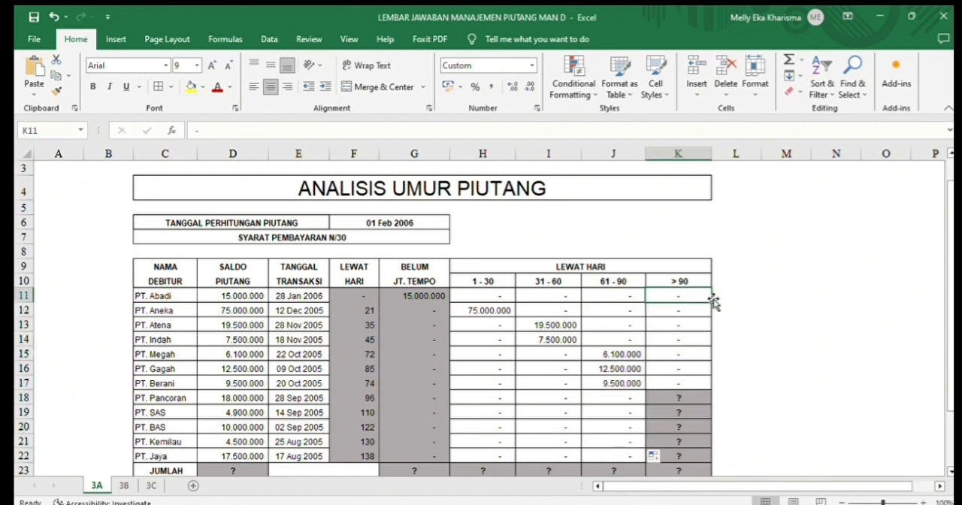
type("=IF")
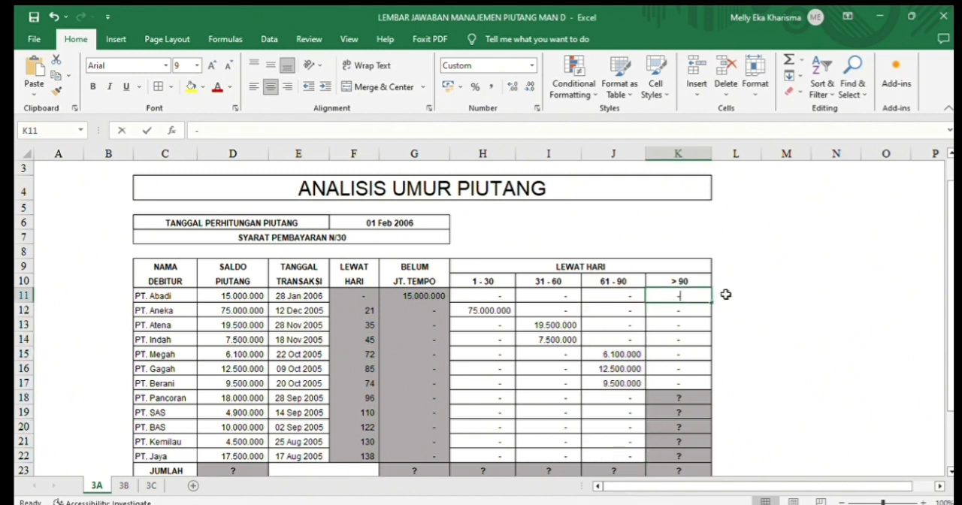
type("(")
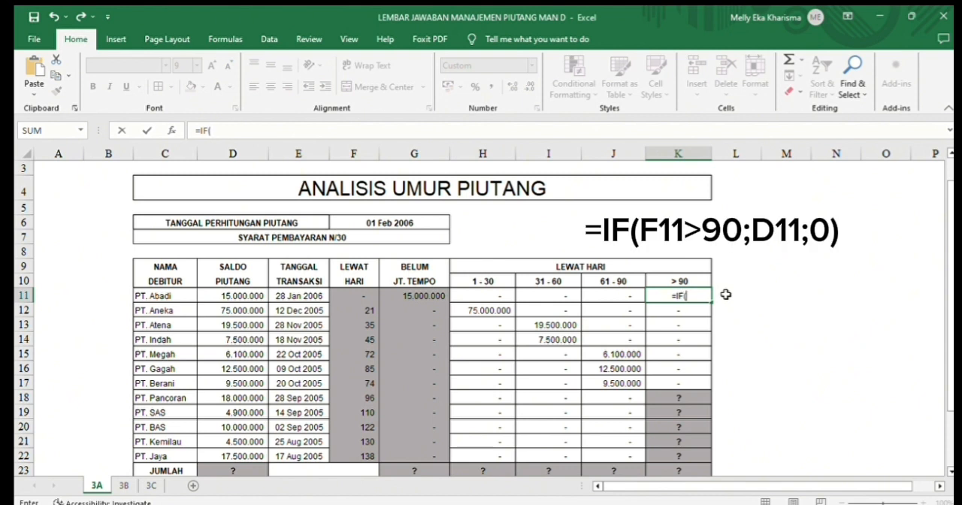
left_click(366, 294)
type(">9")
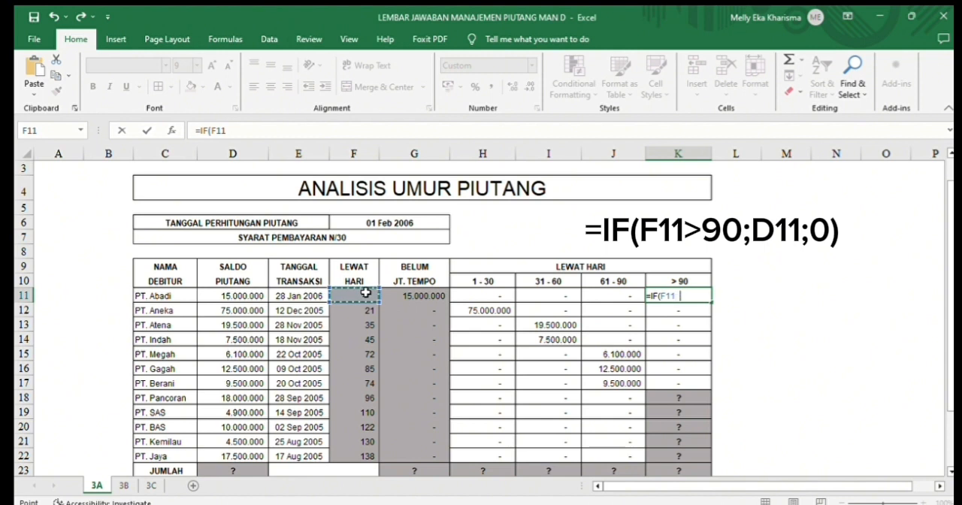
type("0;")
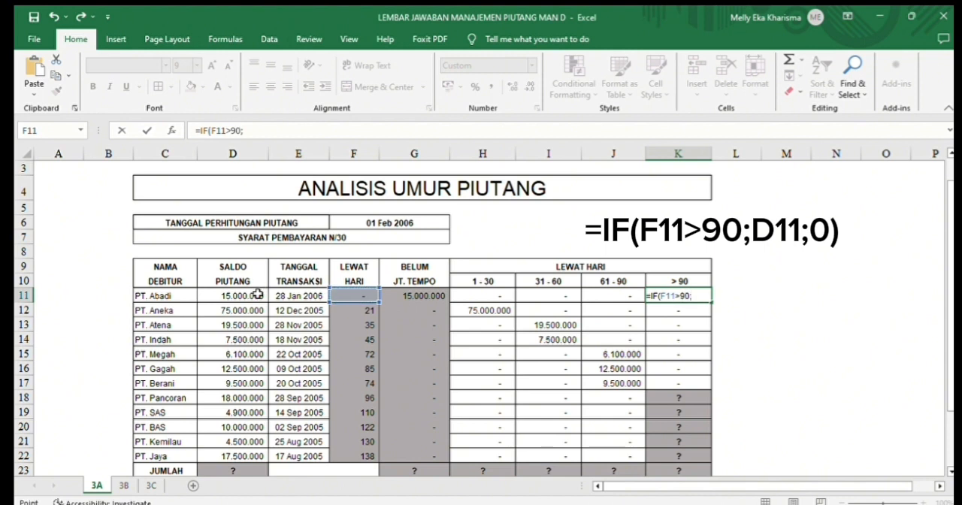
left_click(258, 294)
type(";0")
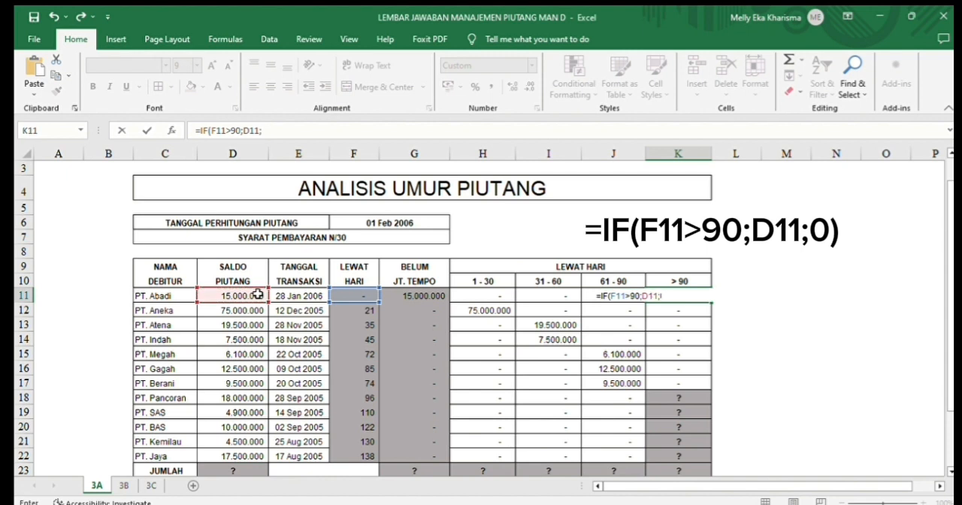
type(")")
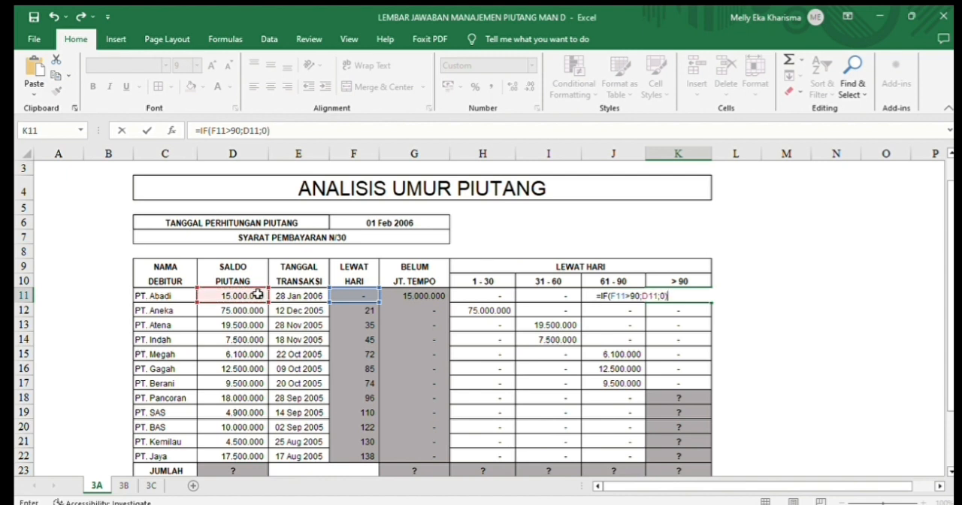
key("Return")
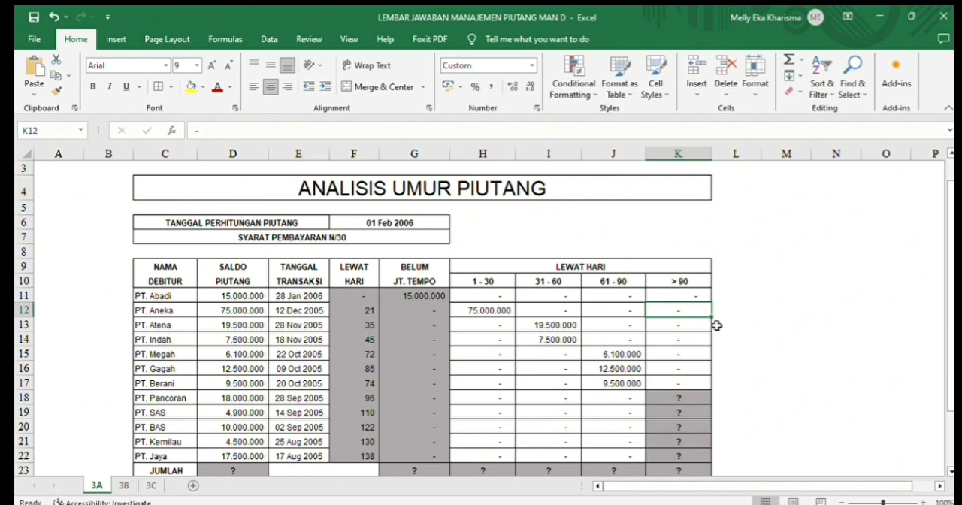
left_click(699, 298)
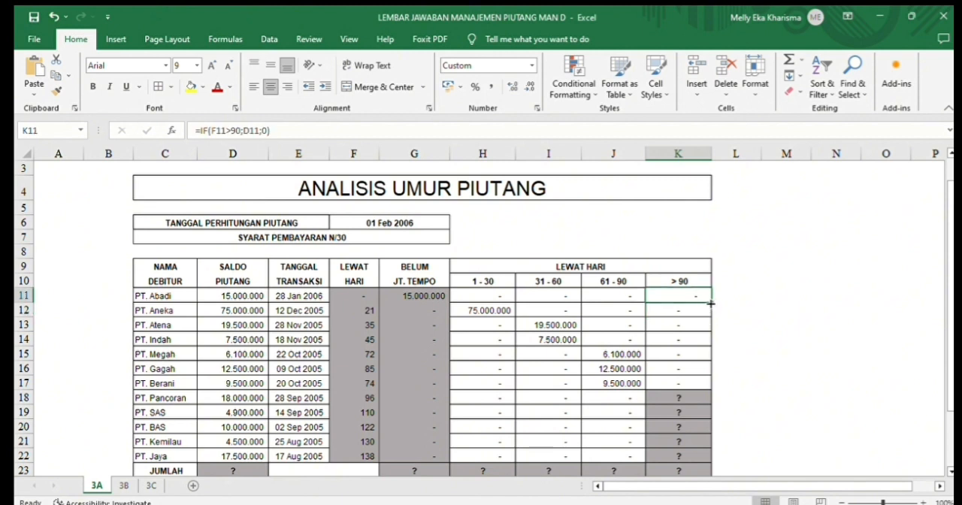
left_click_drag(712, 303, 720, 460)
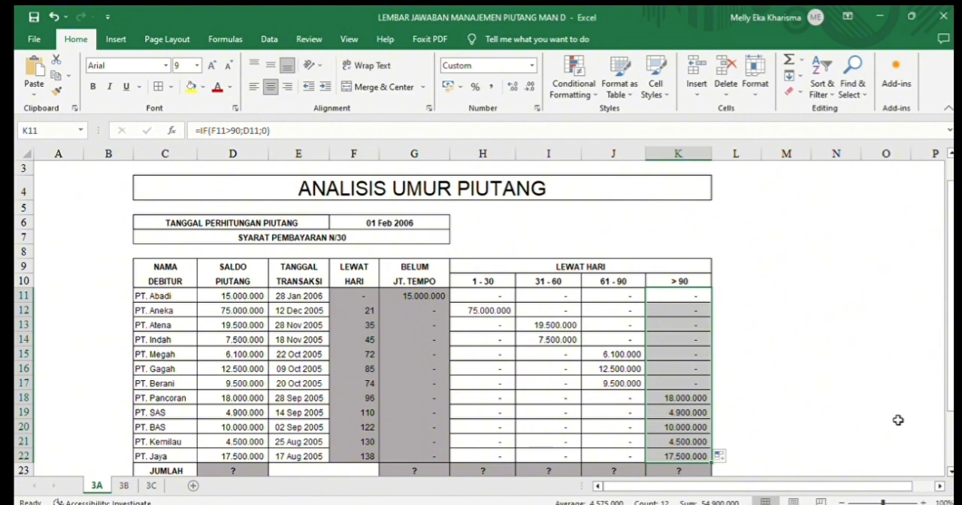
- Total the SALDO PIUTANG column in D23 of the JUMLAH row with =SUM(D11:D22)
left_click_drag(946, 398, 949, 436)
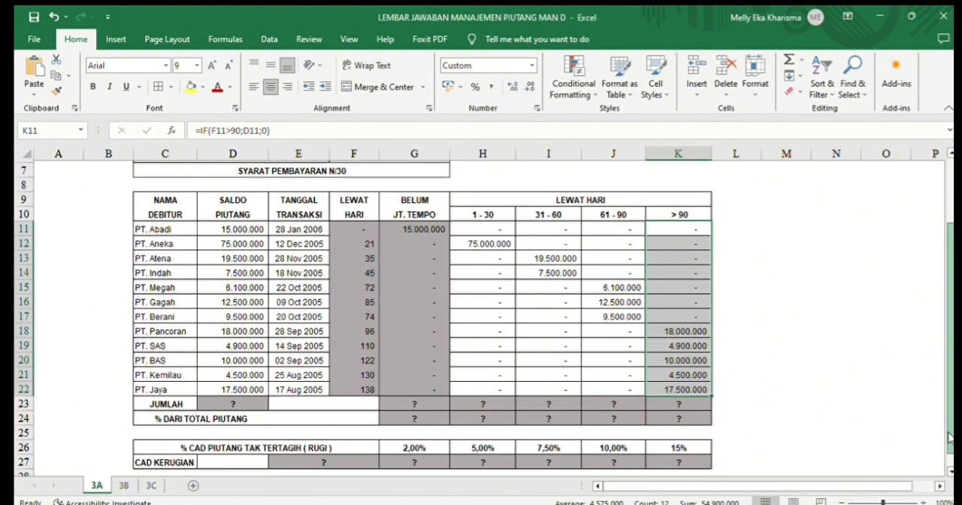
left_click(256, 402)
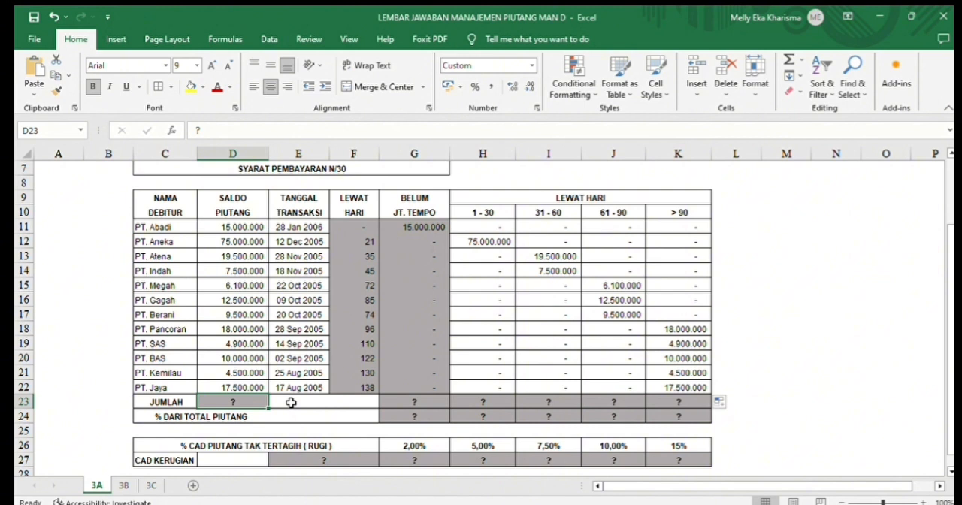
type("=")
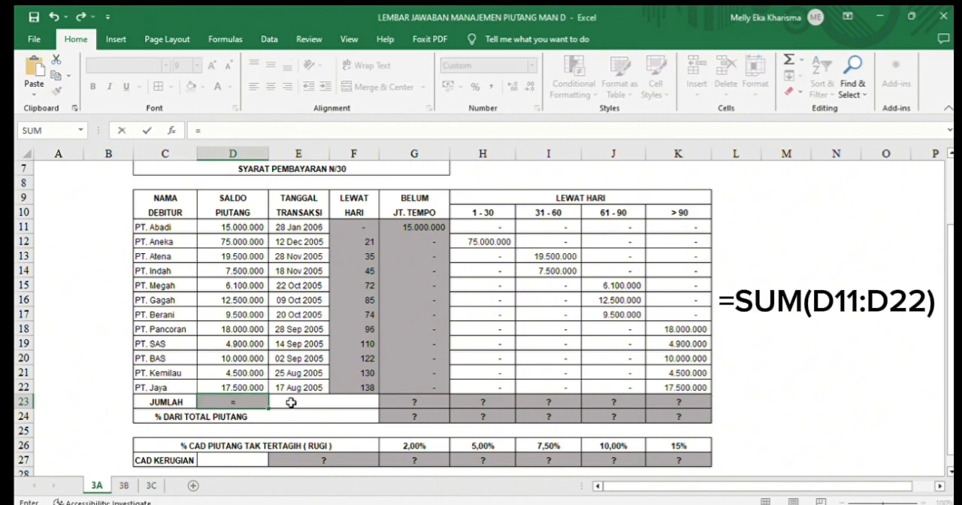
type("SUM")
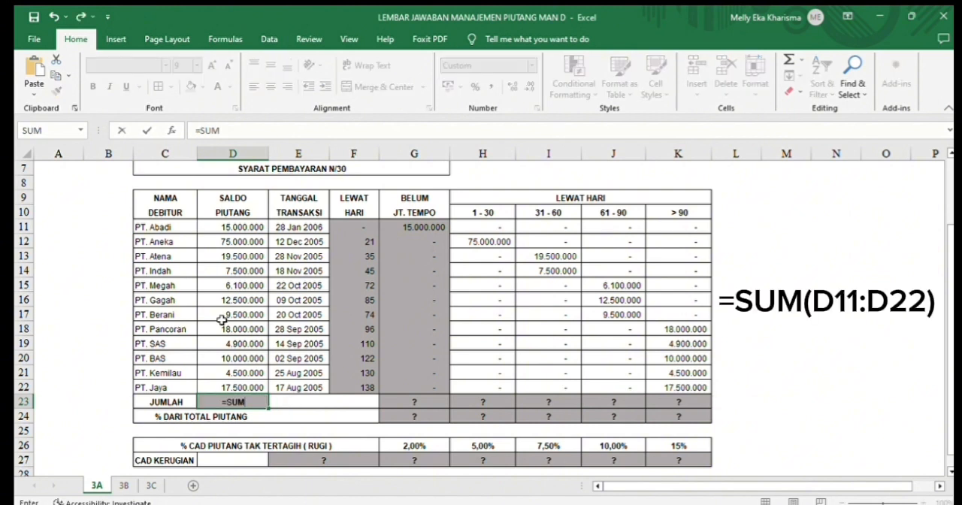
type("(")
left_click(233, 227)
left_click_drag(263, 234, 262, 389)
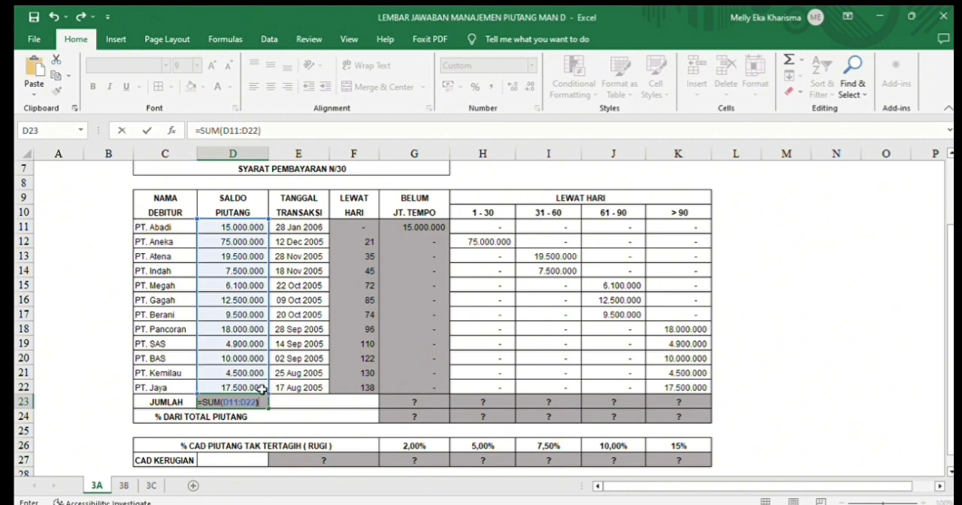
key("Return")
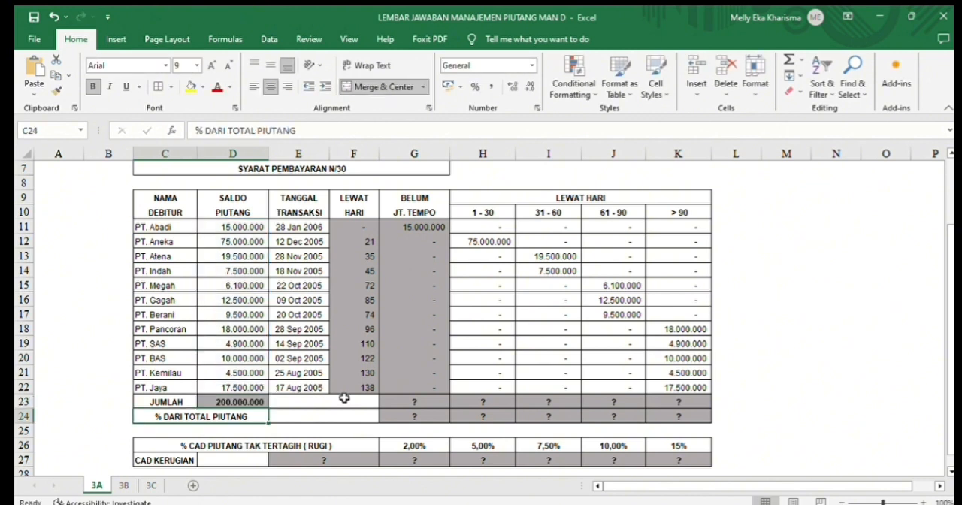
- Enter =SUM(G11:G22) in G23 of the JUMLAH row and fill it across through K23
left_click(402, 403)
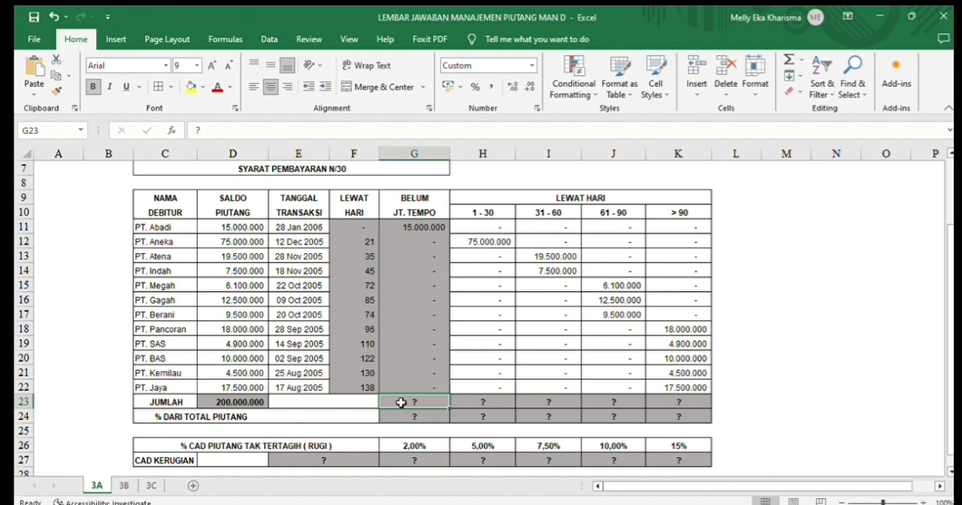
type("=SUM")
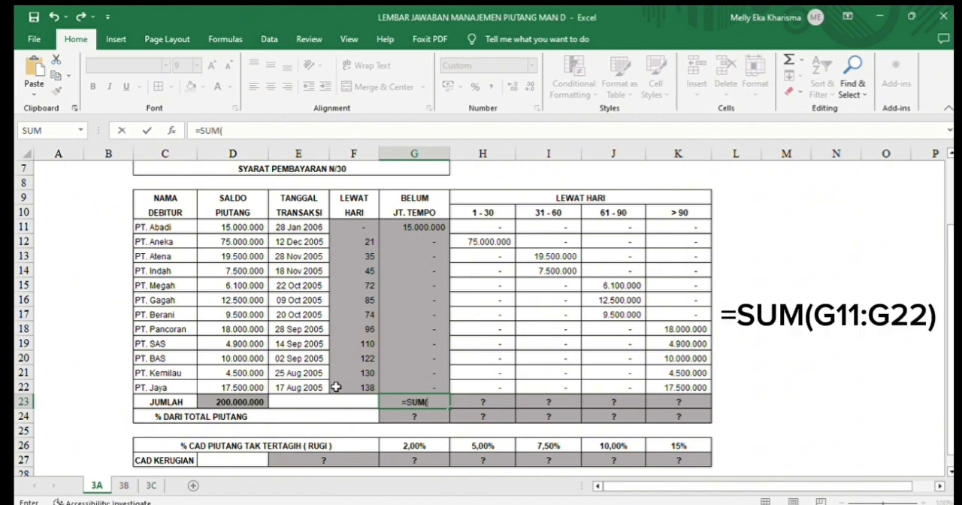
type("(")
left_click(416, 223)
left_click_drag(416, 223, 405, 384)
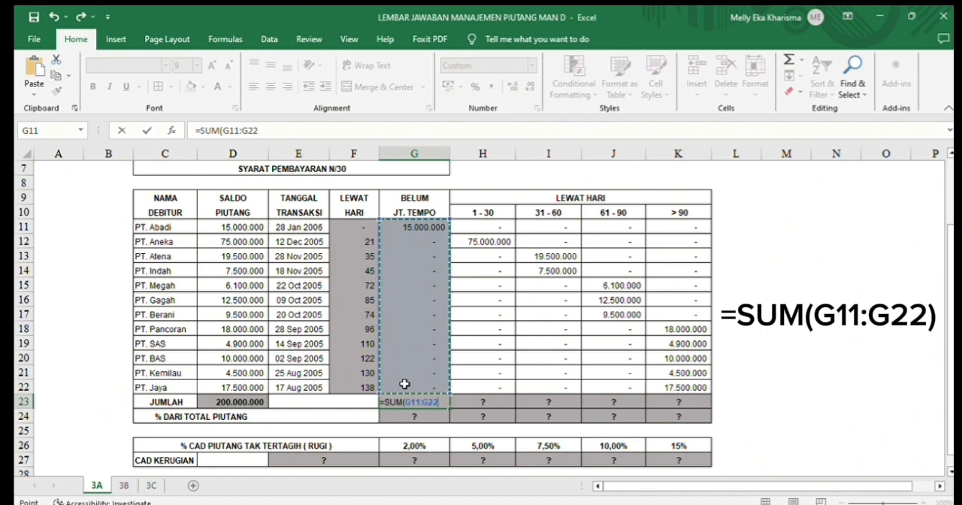
key("Return")
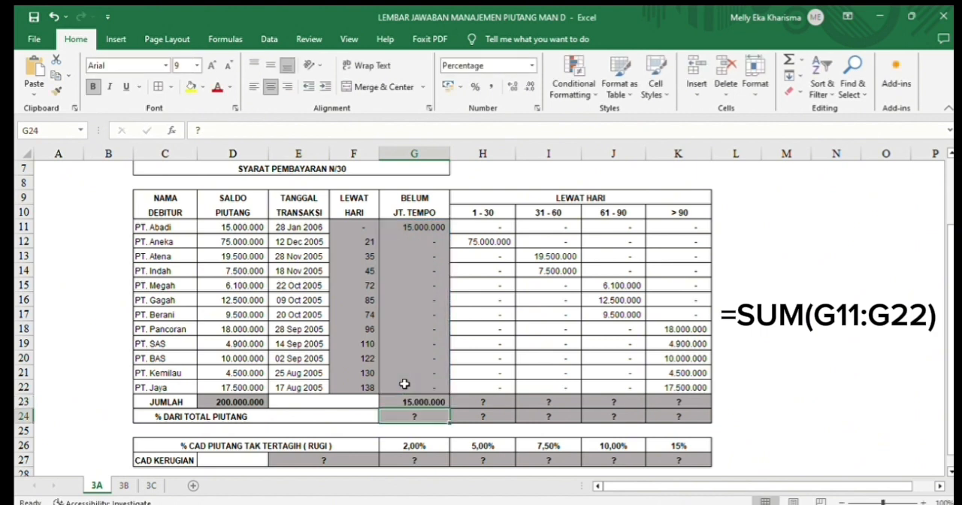
left_click(440, 403)
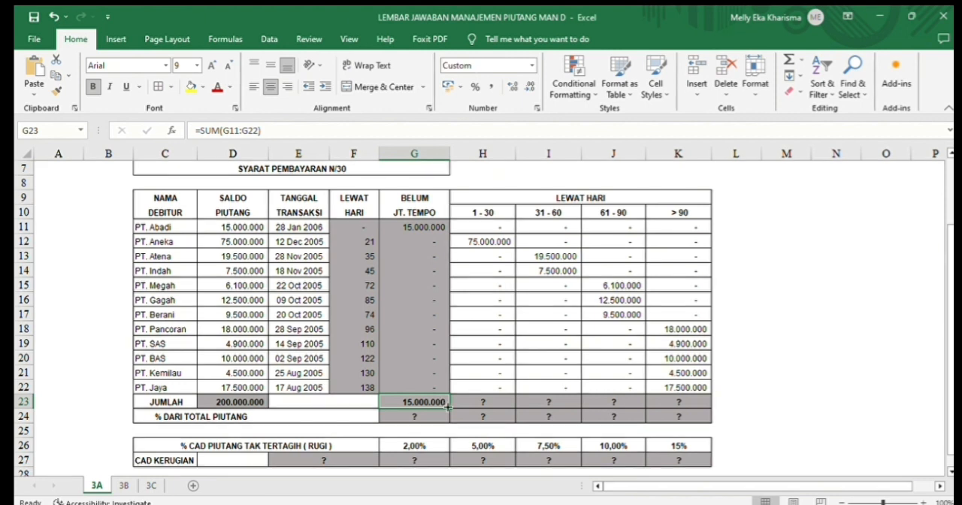
left_click_drag(449, 410, 685, 403)
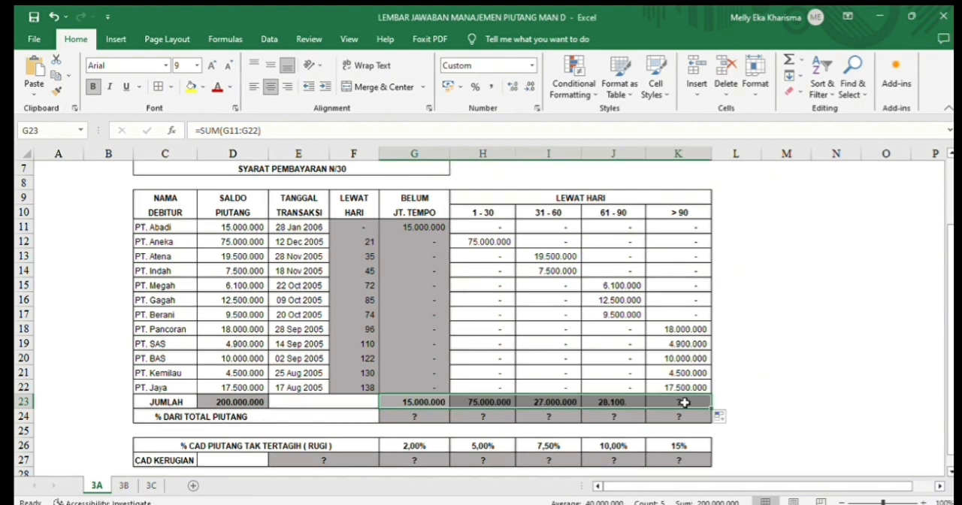
- Enter =G23/$D$23 in G24 of the % DARI TOTAL PIUTANG row and fill it across through K24
left_click(396, 417)
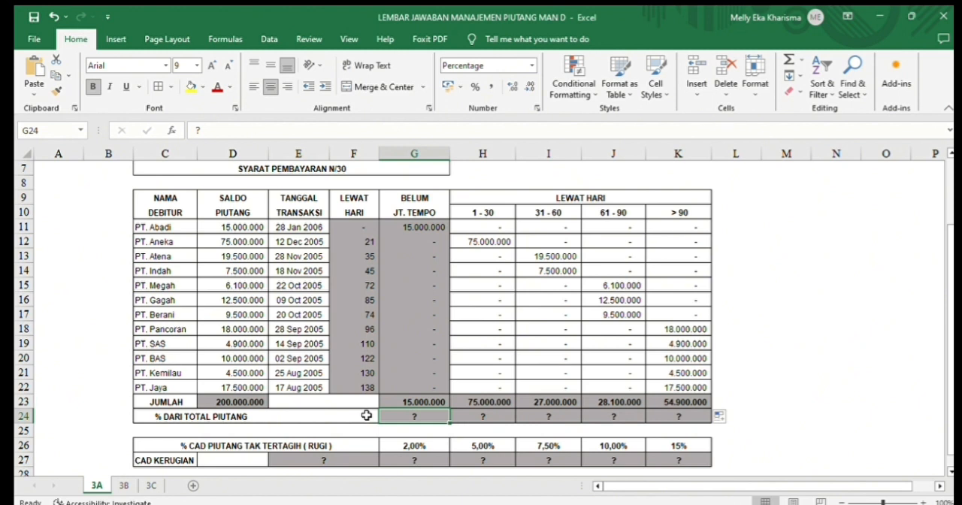
type("=")
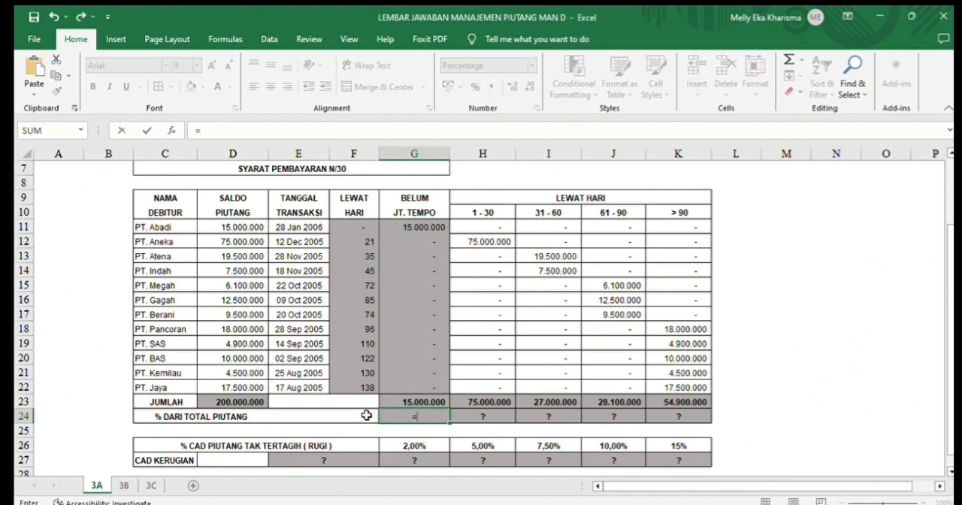
left_click(404, 397)
type("/")
left_click(222, 400)
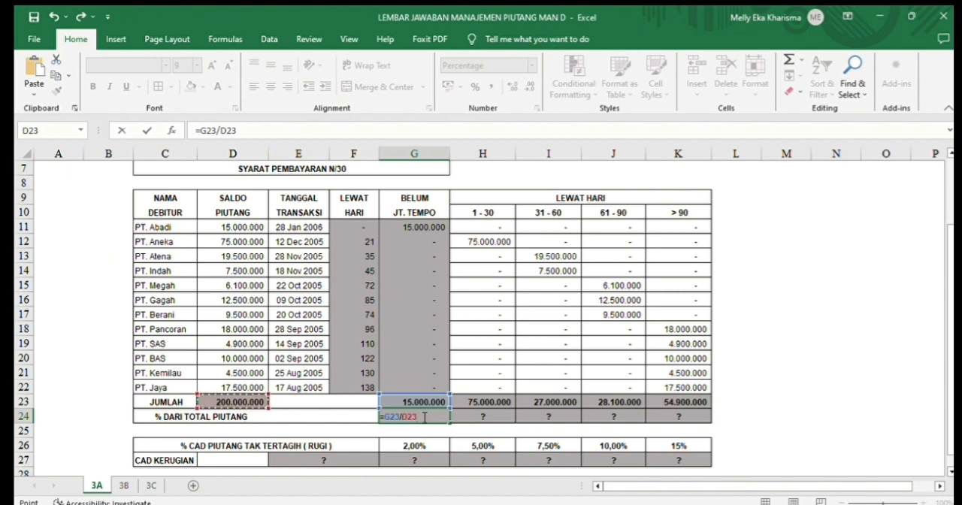
left_click(404, 420)
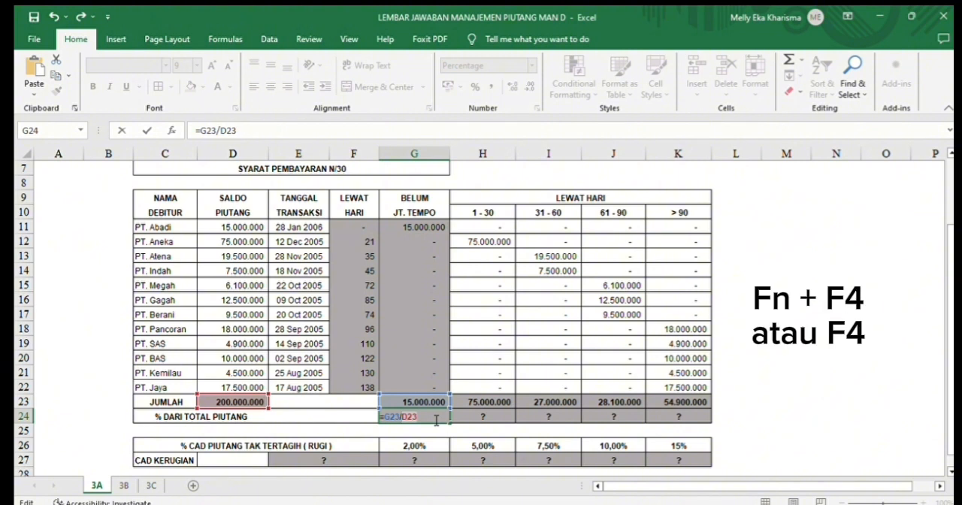
key("F4")
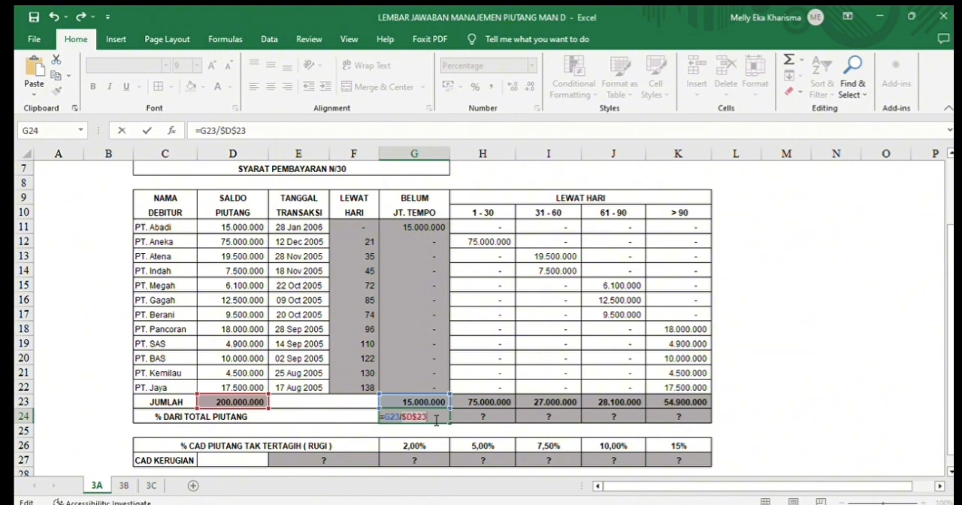
key("Return")
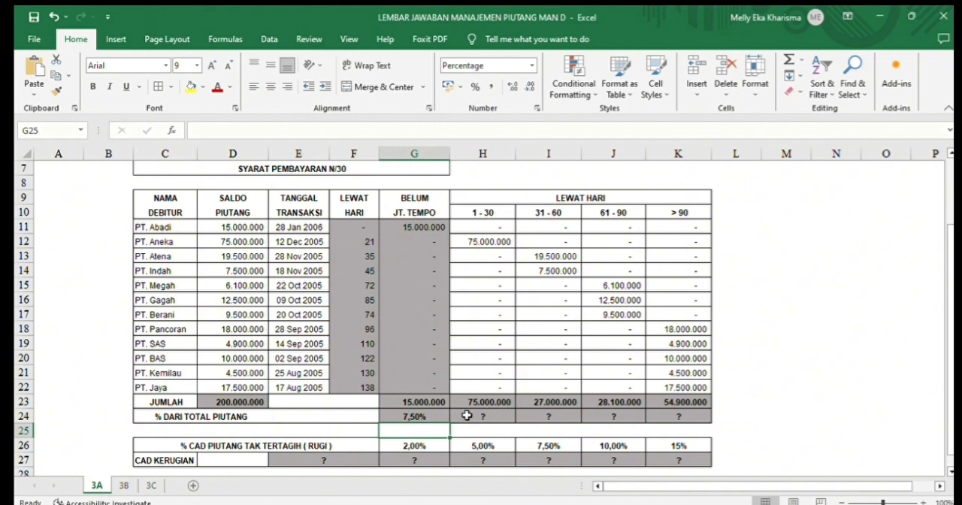
left_click(441, 422)
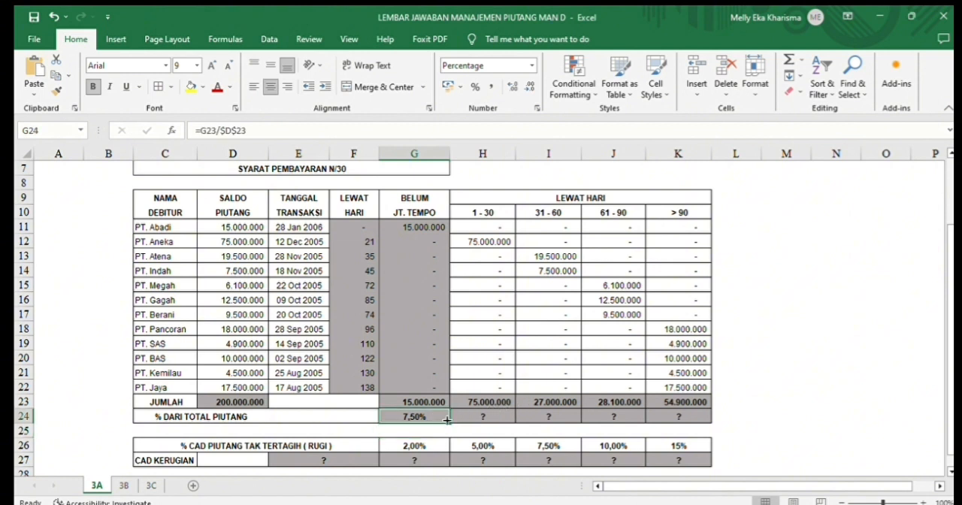
left_click_drag(448, 422, 679, 418)
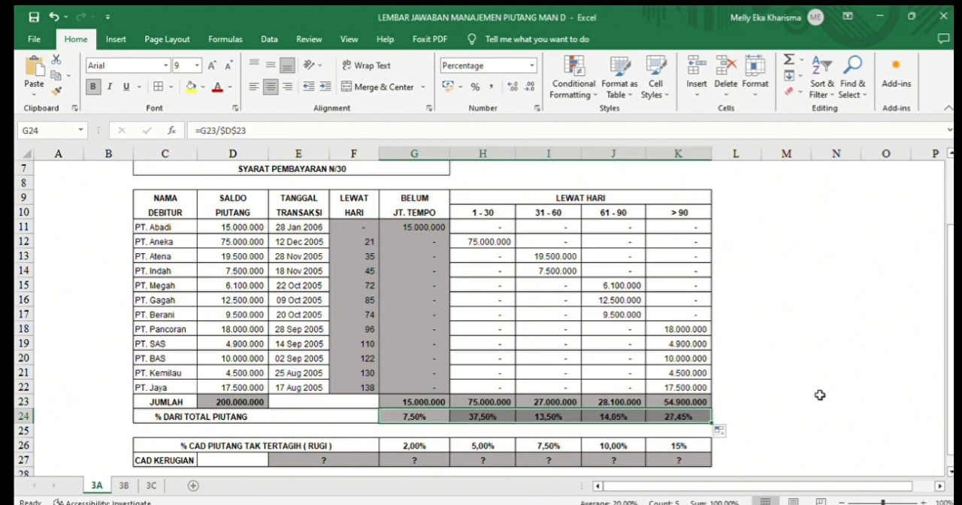
- Enter =G23*G26 in G27 of the CAD KERUGIAN row and fill it across through K27
left_click(431, 461)
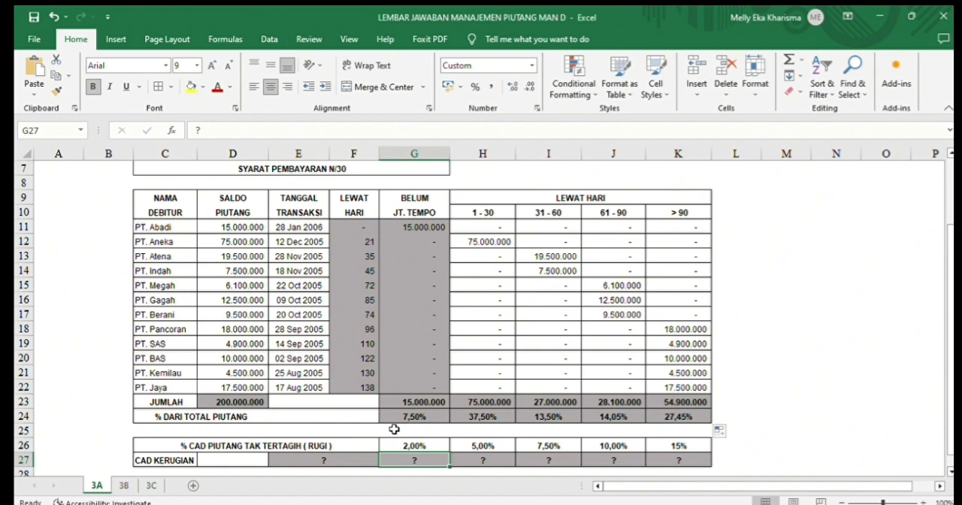
type("=")
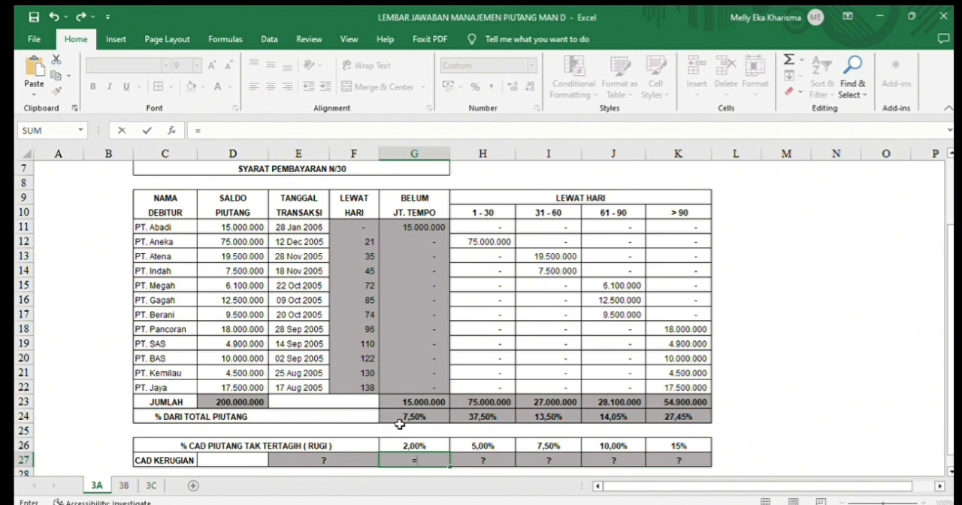
left_click(406, 405)
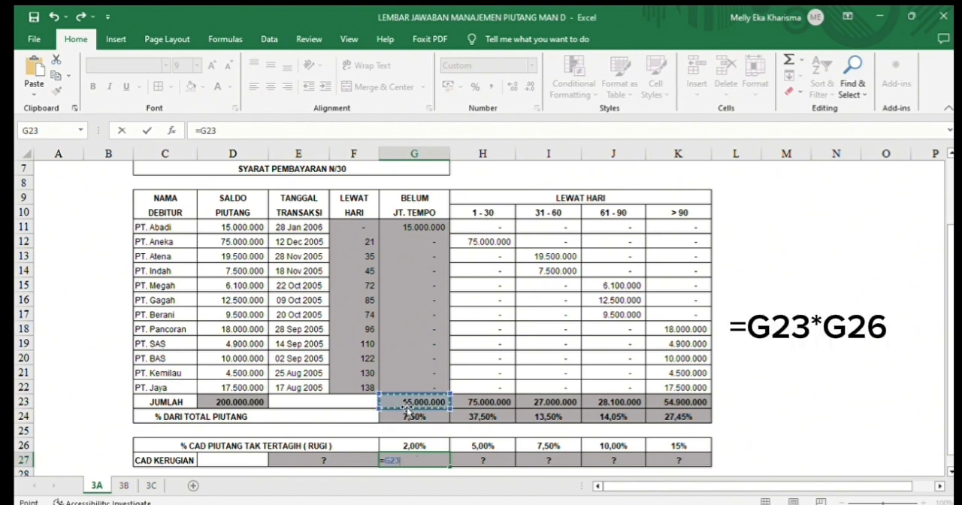
type("*")
left_click(412, 446)
key("Return")
left_click(416, 446)
left_click_drag(449, 453, 687, 448)
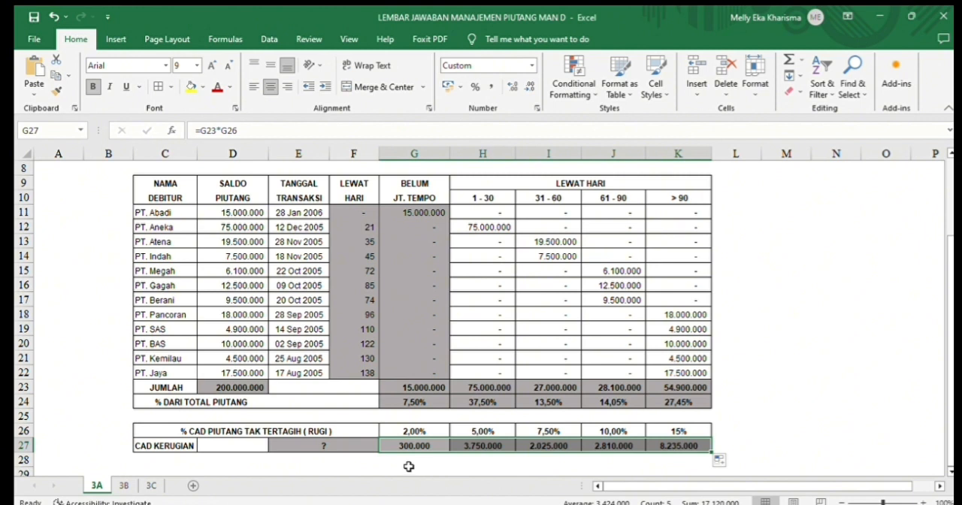
- Total the CAD KERUGIAN row in the merged cell E27 with =SUM(G27:K27)
left_click(362, 446)
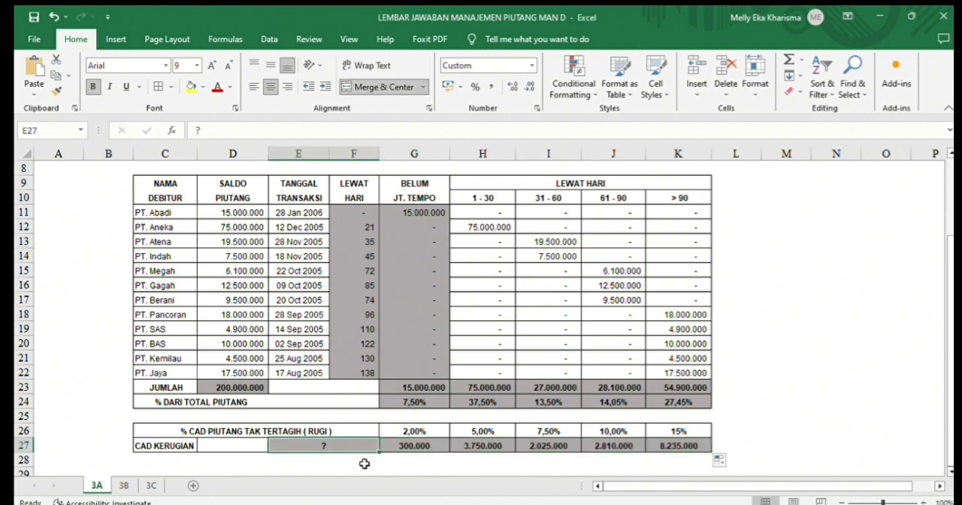
type("=su")
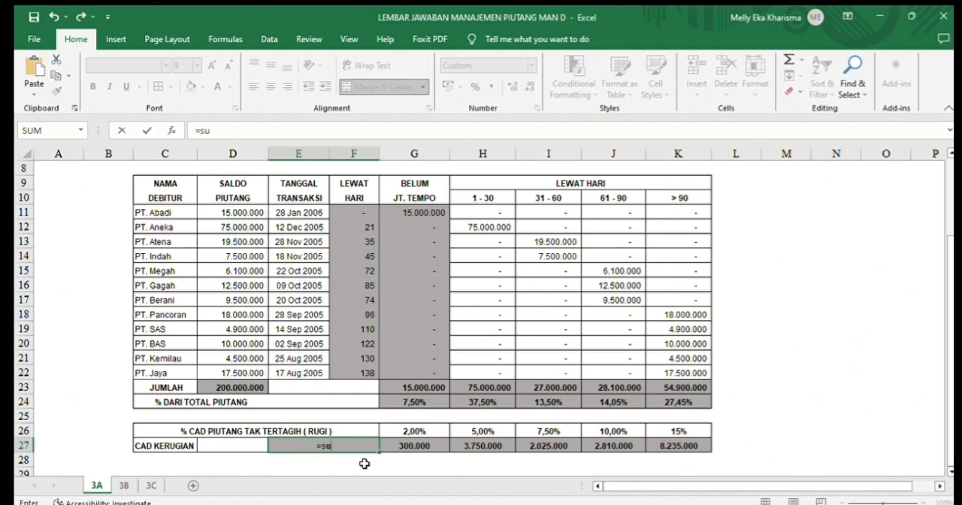
key("BackSpace")
type("SUM")
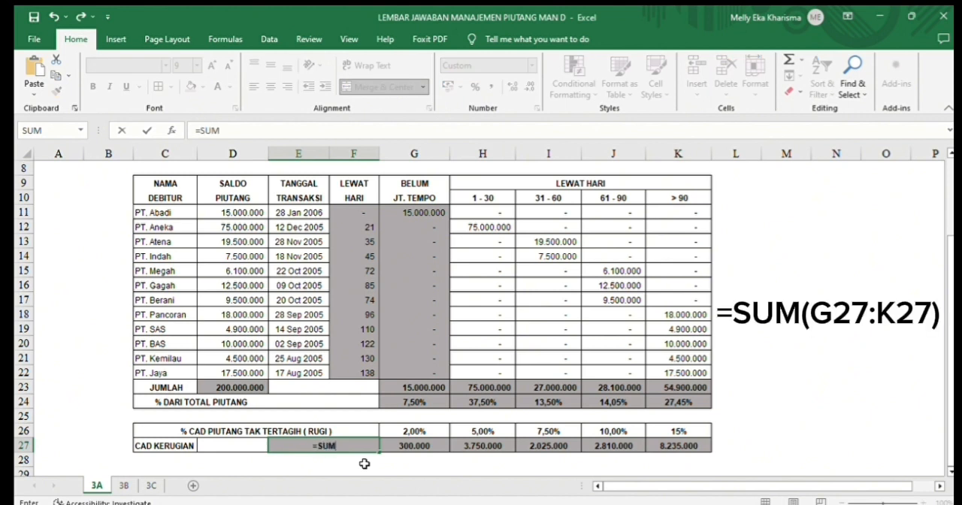
type("(")
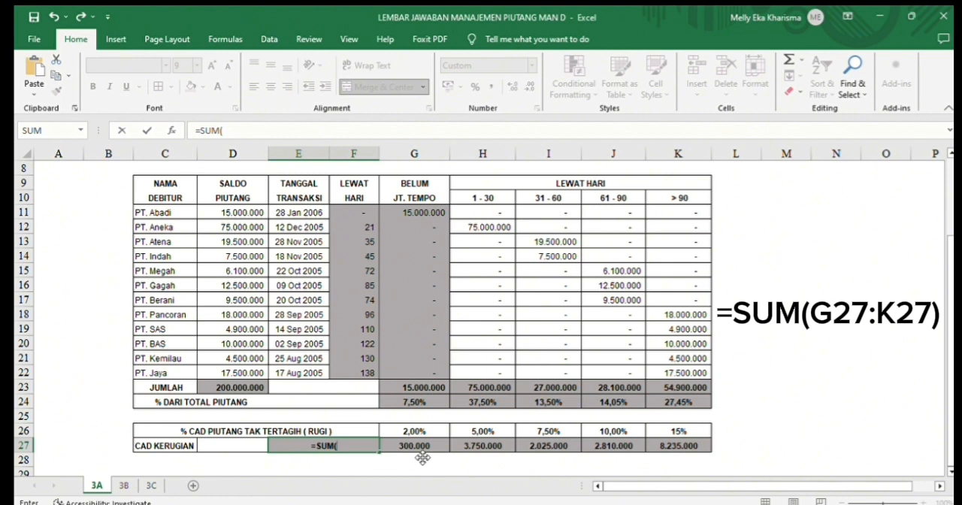
left_click_drag(412, 448, 656, 446)
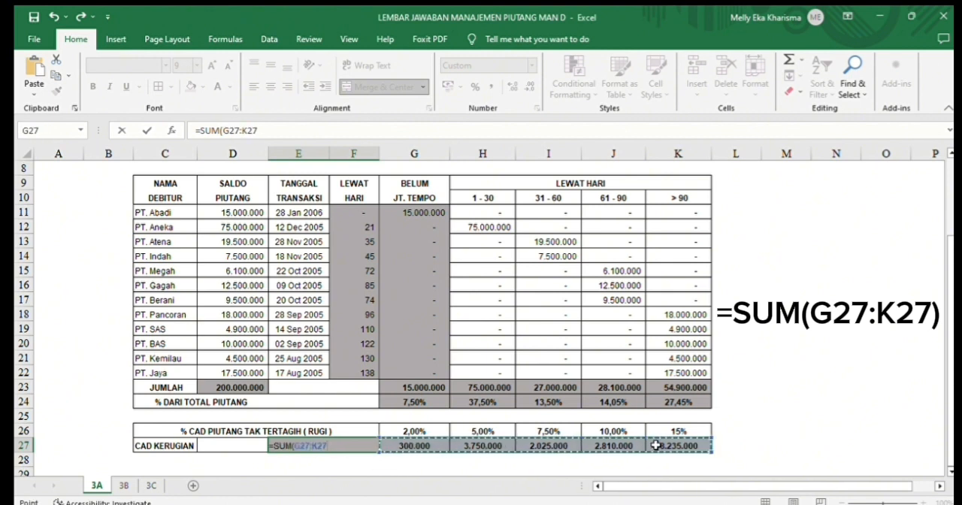
key("Return")
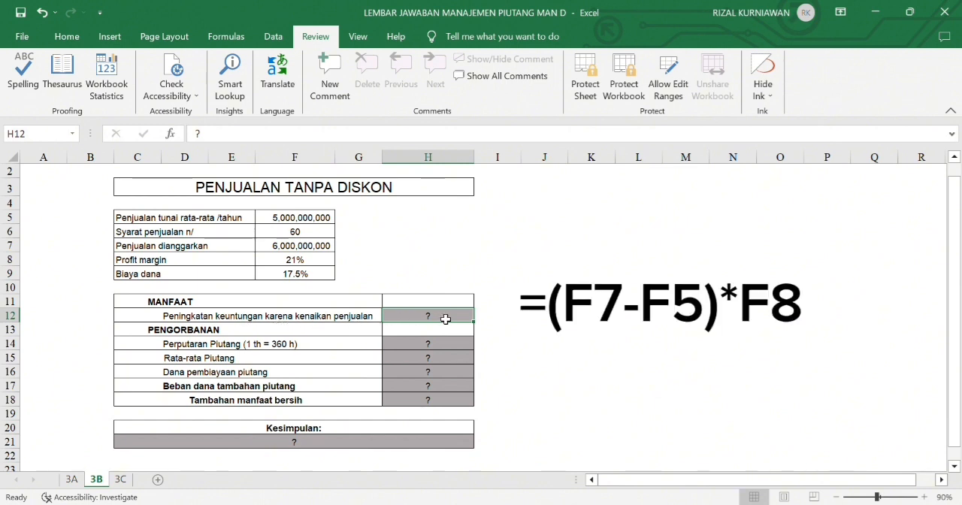
- On sheet 3B, enter =(F7-F5)*F8 in H12 for the profit increase from higher sales
type("=")
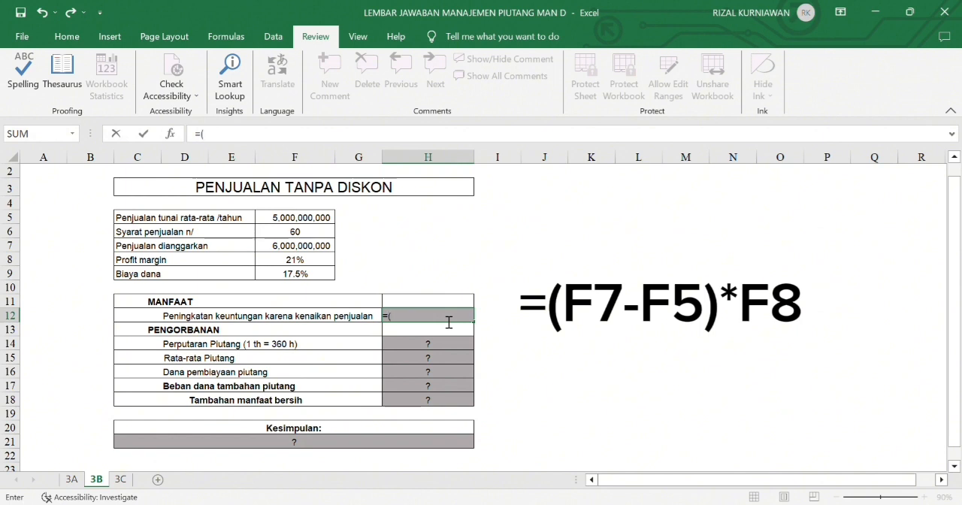
type("(")
left_click(323, 249)
type("-")
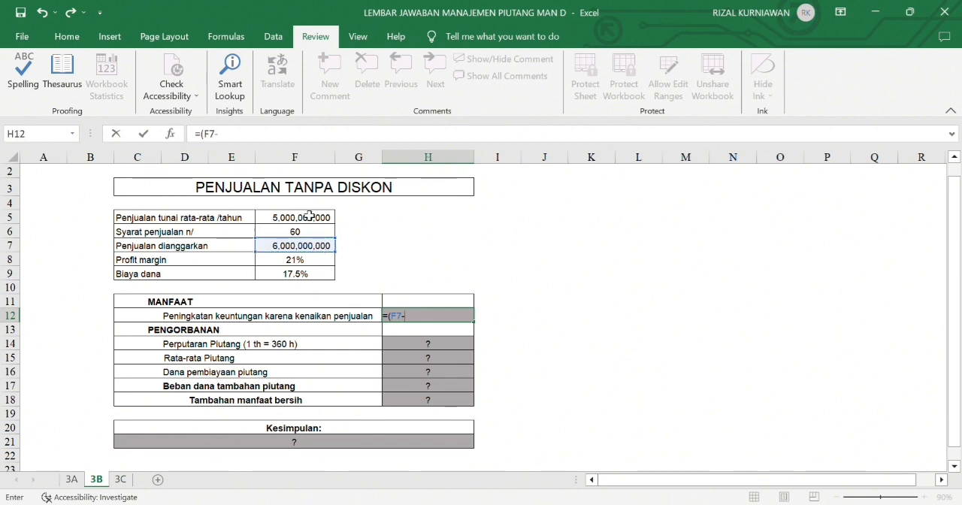
left_click(312, 223)
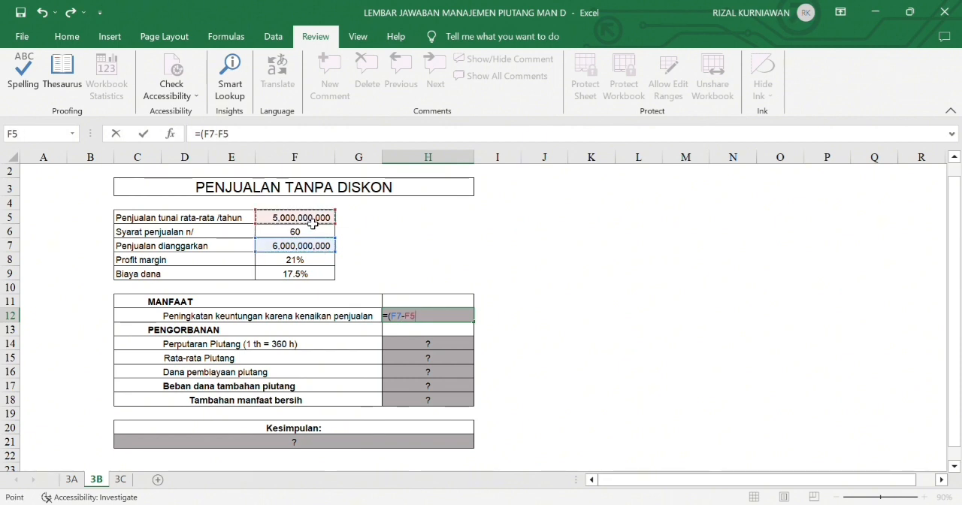
type(")*")
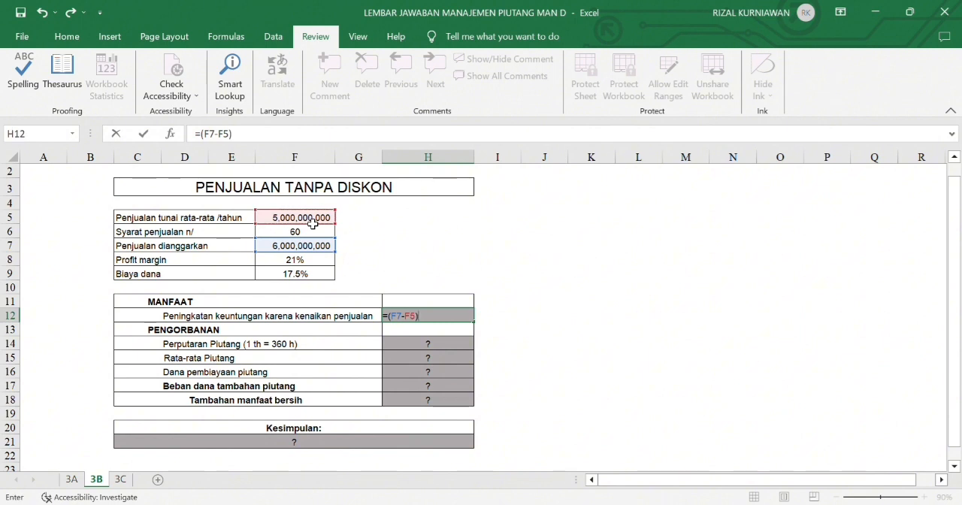
left_click(320, 265)
key("Return")
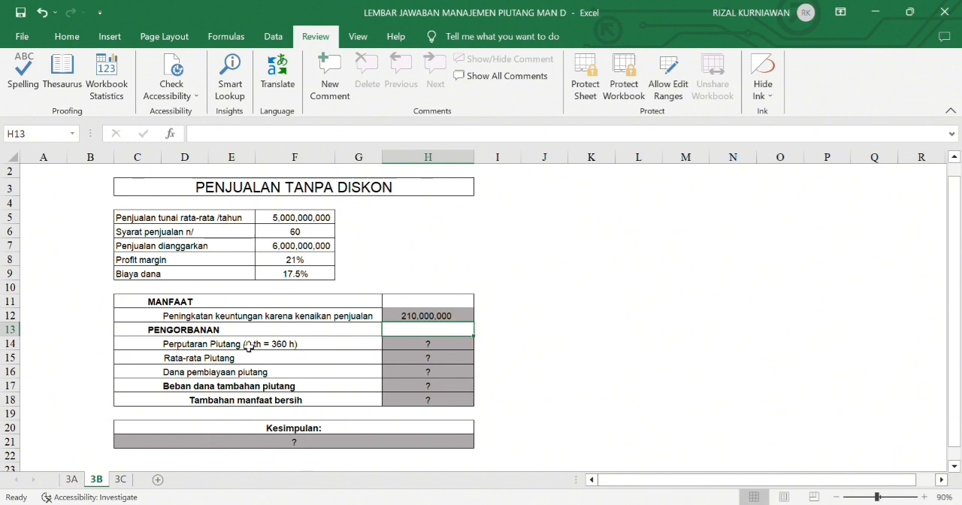
- Enter =360/F6 in H14 for the receivables turnover (Perputaran Piutang)
left_click(439, 349)
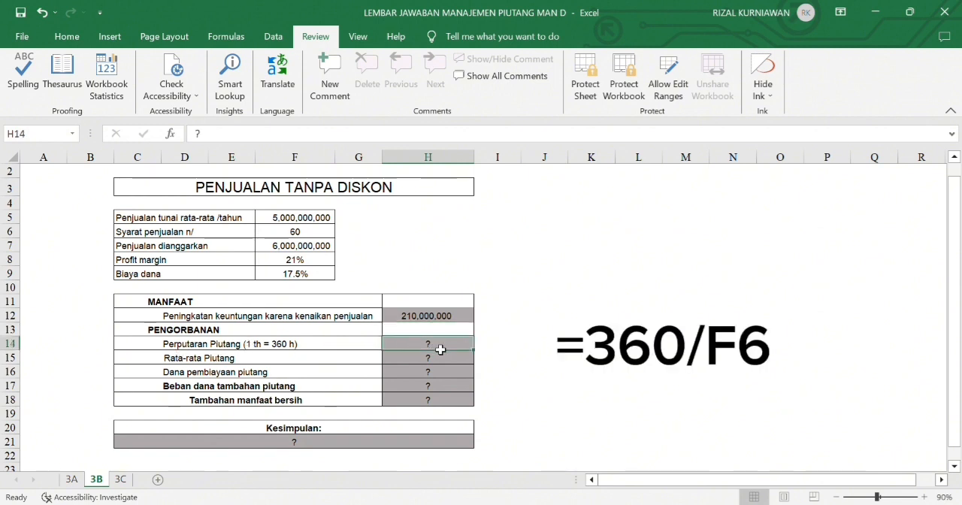
type("=3")
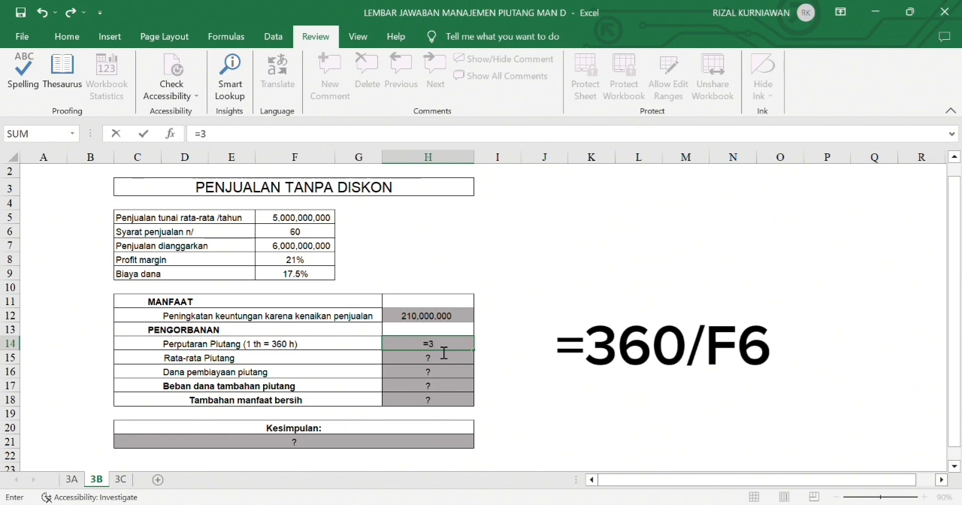
type("60")
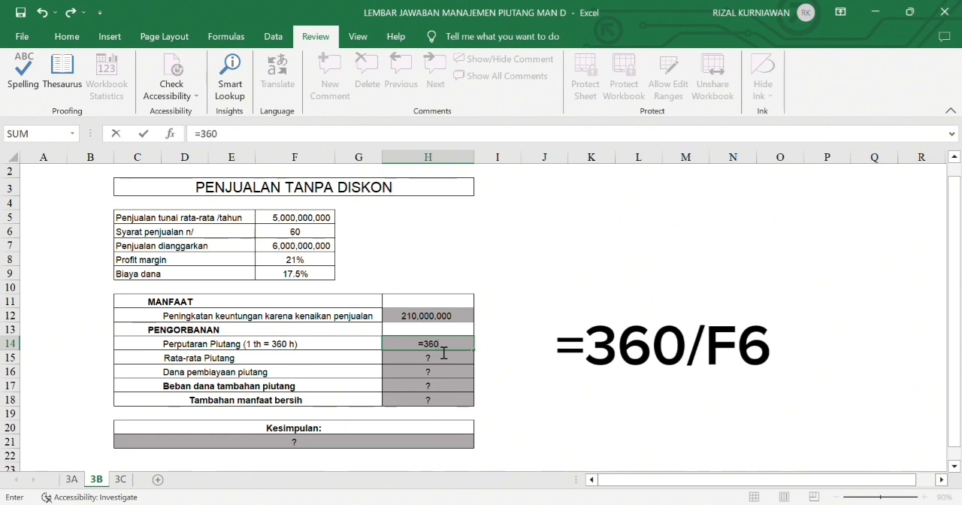
type("/")
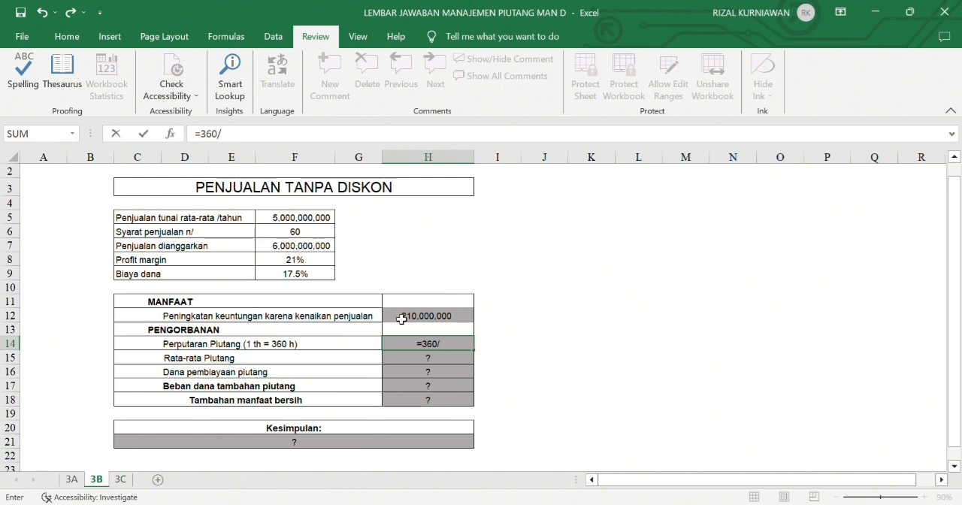
left_click(315, 235)
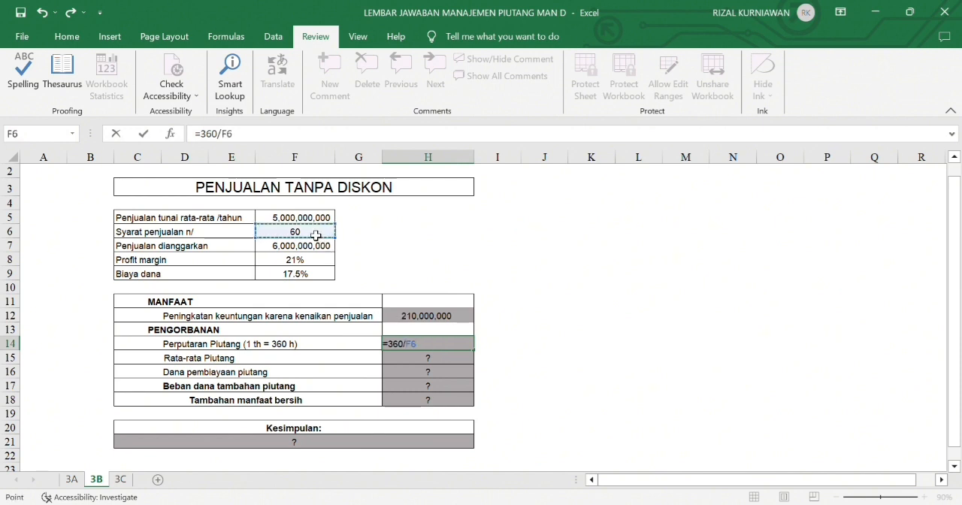
key("Return")
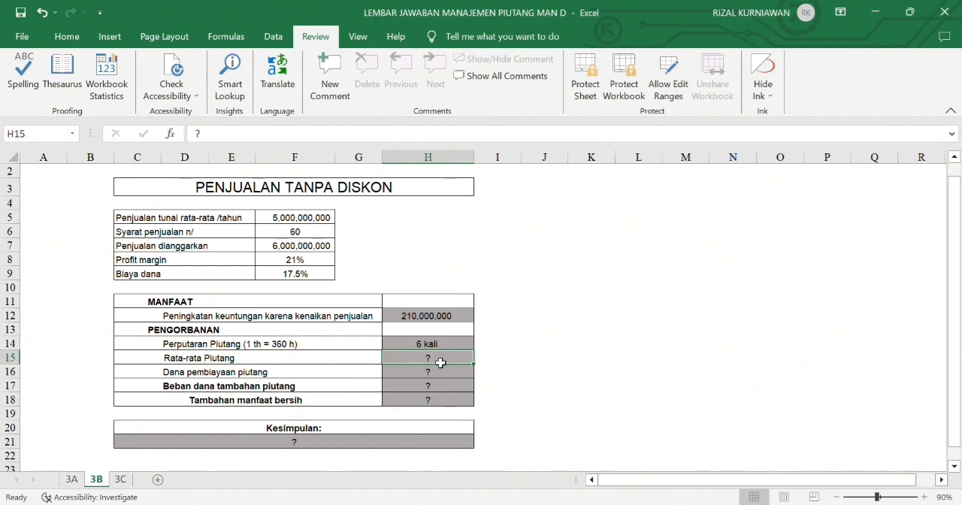
- Enter =F7/H14 in H15 for the average receivables (Rata-rata Piutang)
type("=")
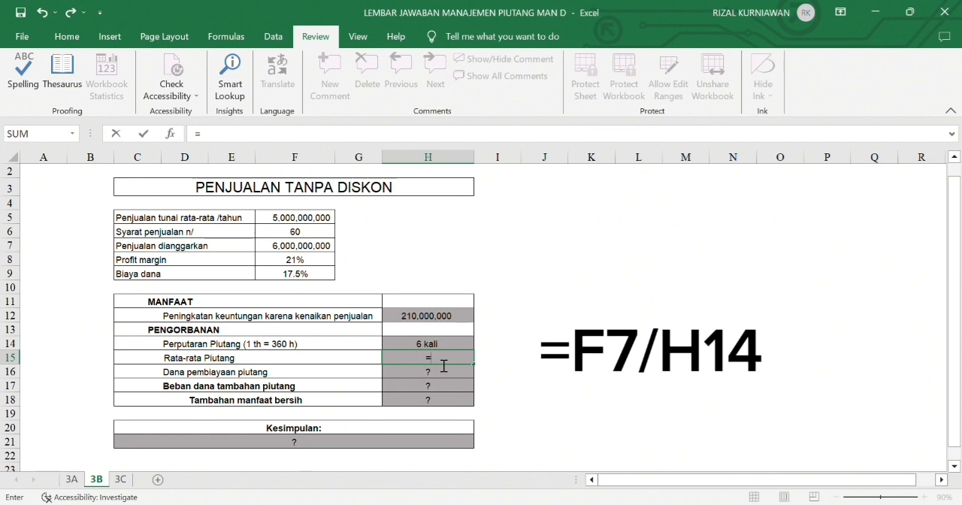
left_click(305, 249)
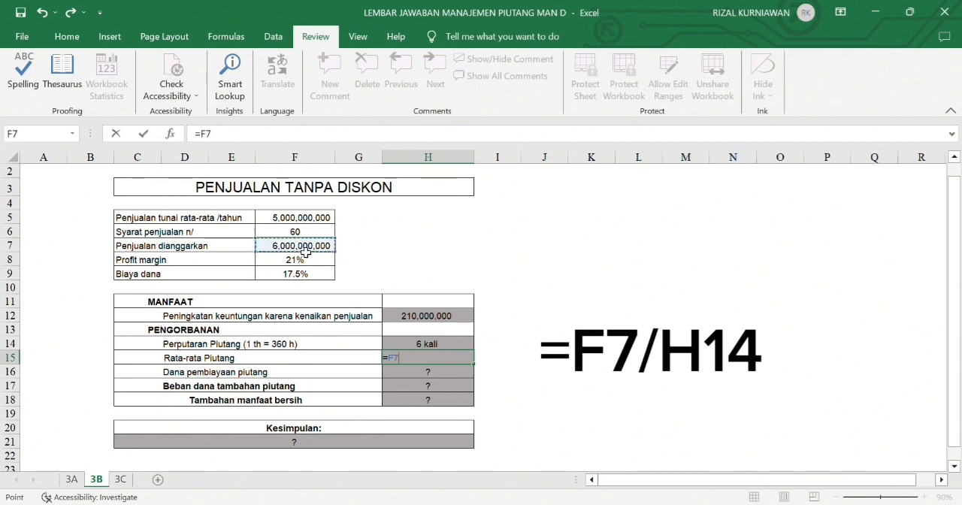
type("/")
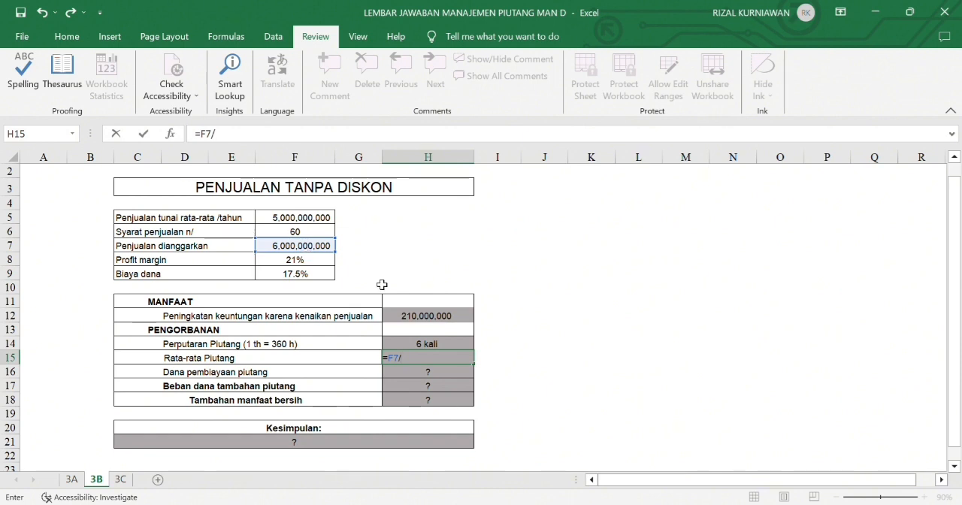
left_click(439, 347)
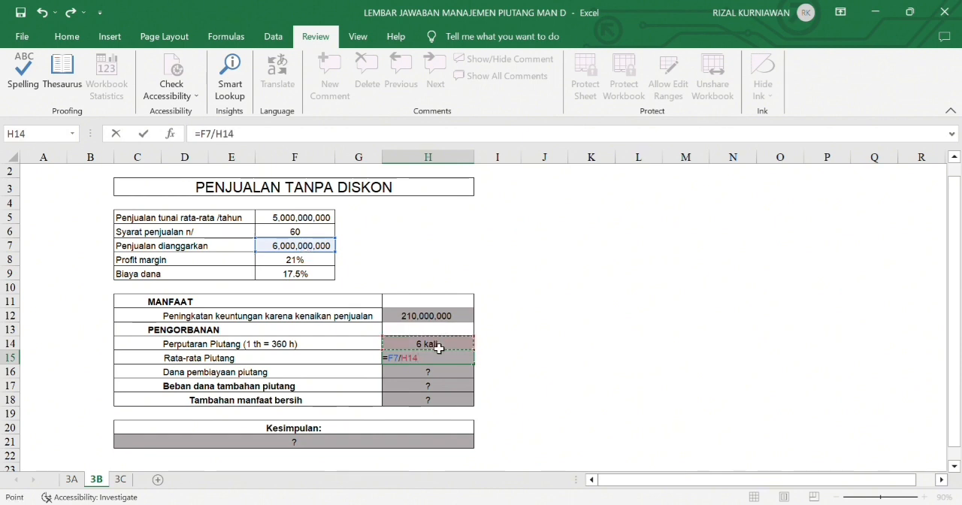
key("Return")
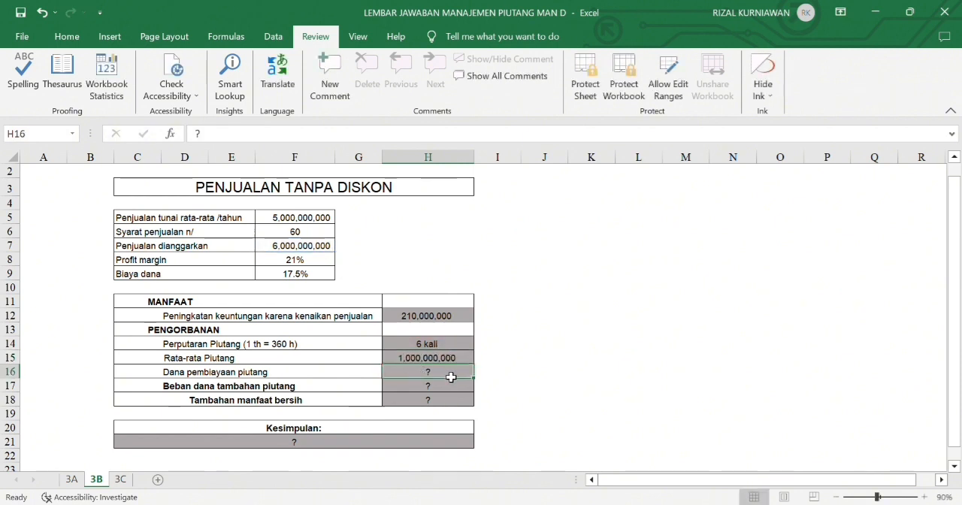
- Enter =(1-F8)*H15 in H16 for the receivables financing funds (Dana pembiayaan piutang)
type("=")
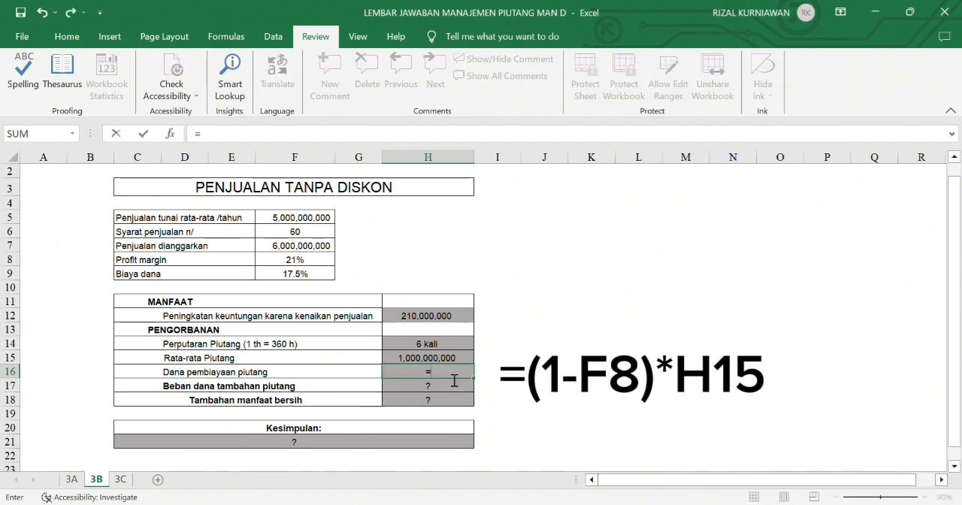
type("(1")
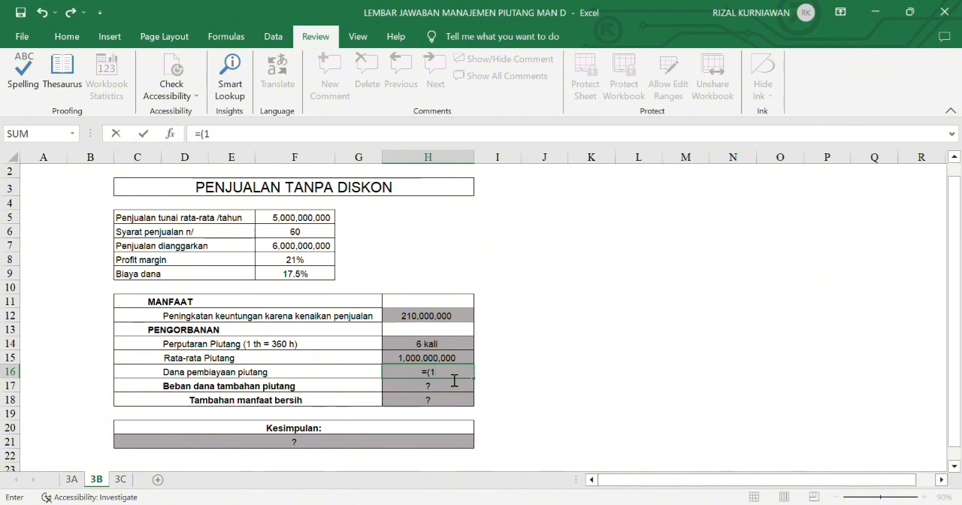
type("-")
left_click(307, 261)
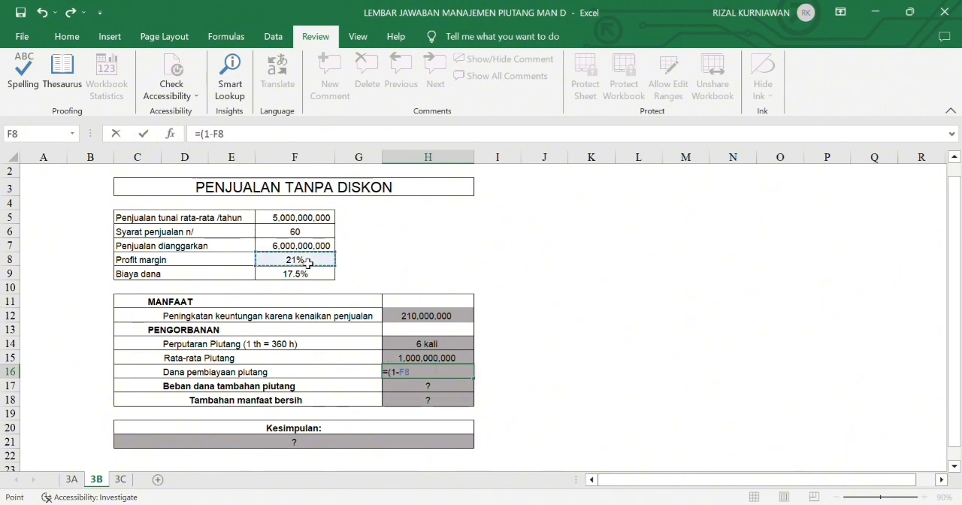
type(")")
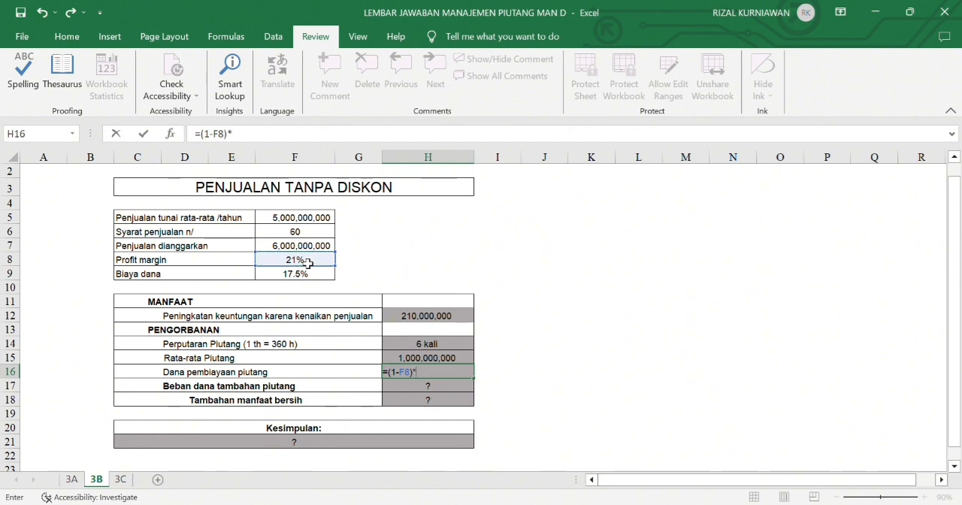
type("*")
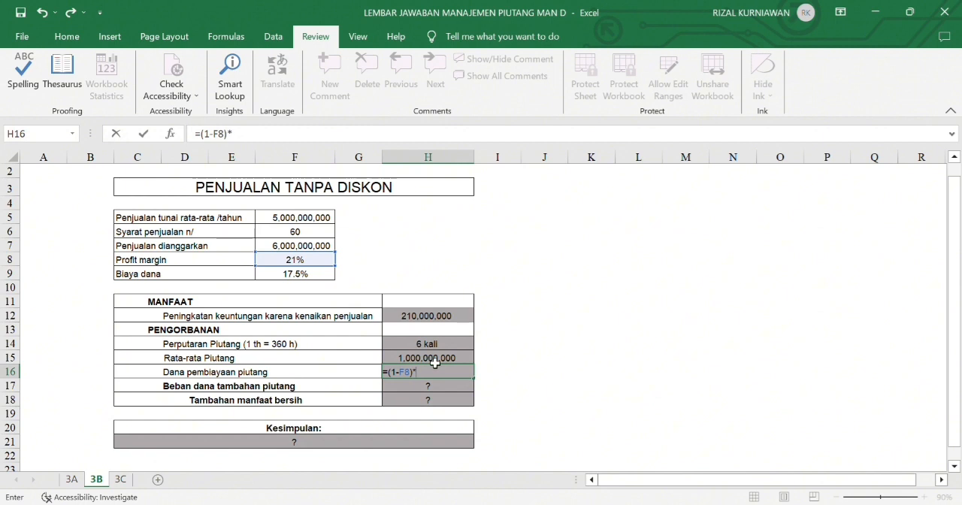
left_click(436, 361)
key("Return")
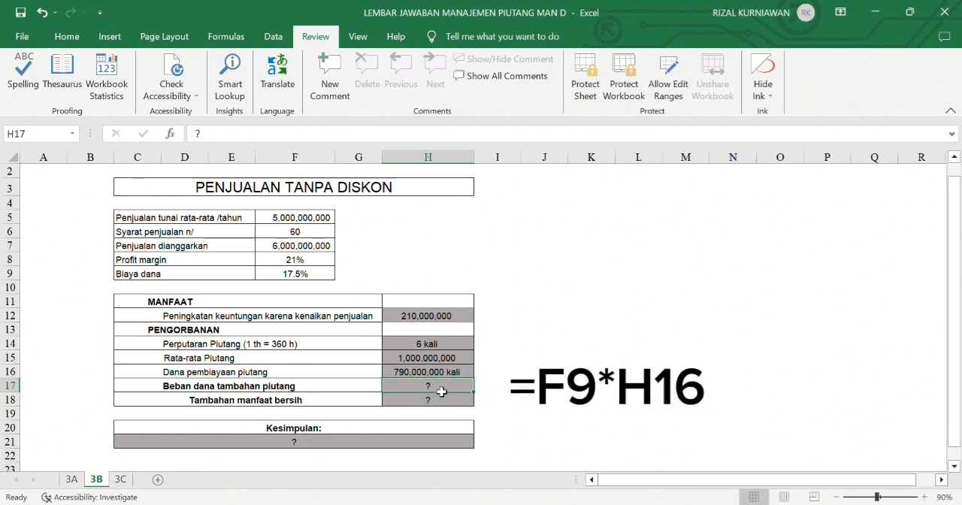
- Enter =F9*H16 in H17 for the cost of the additional receivables funds (Beban dana tambahan piutang)
type("=")
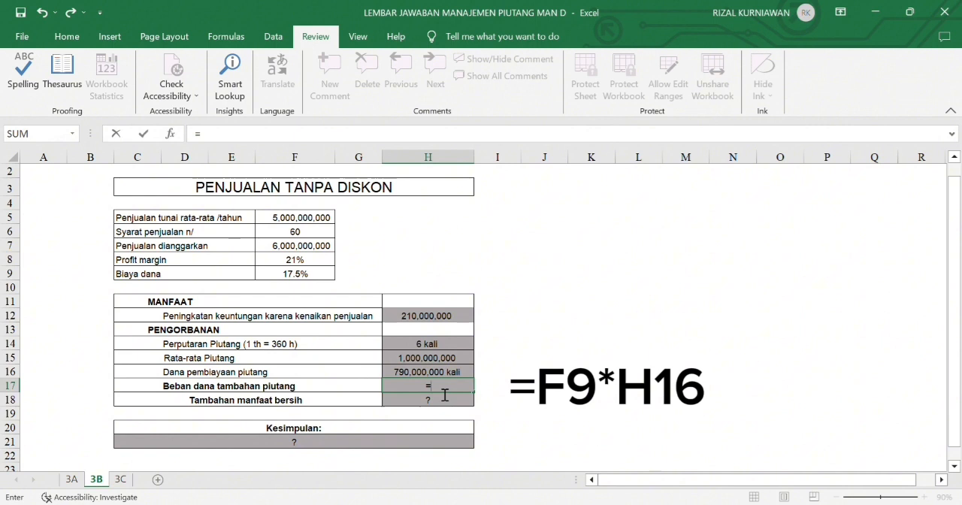
left_click(324, 279)
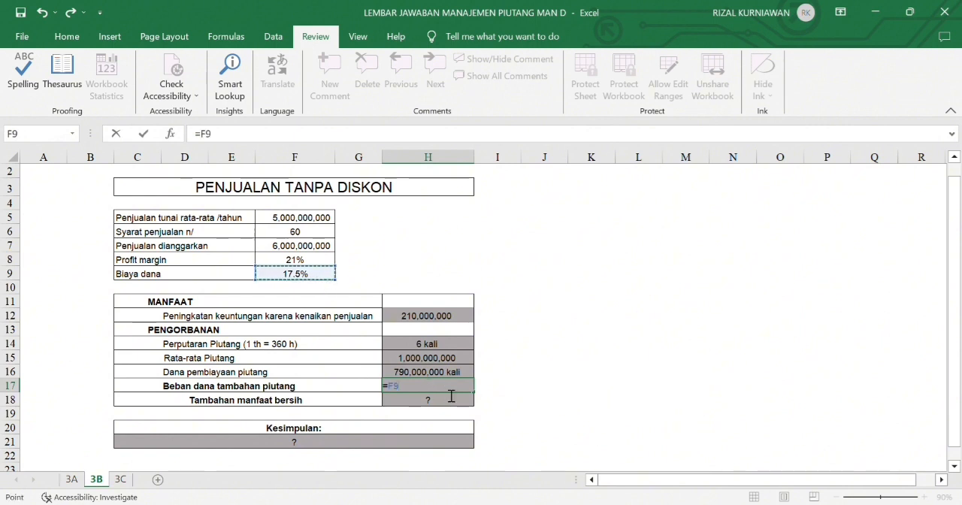
type("*")
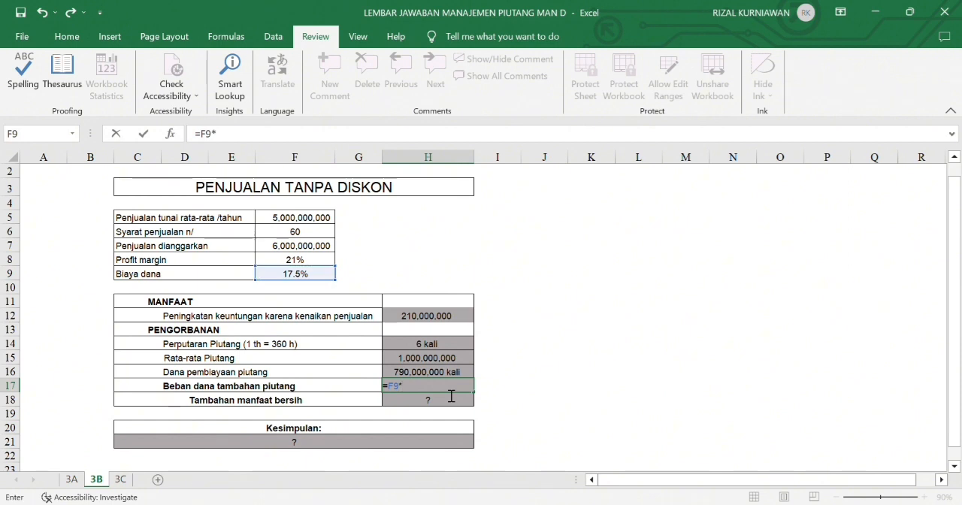
left_click(456, 375)
key("Return")
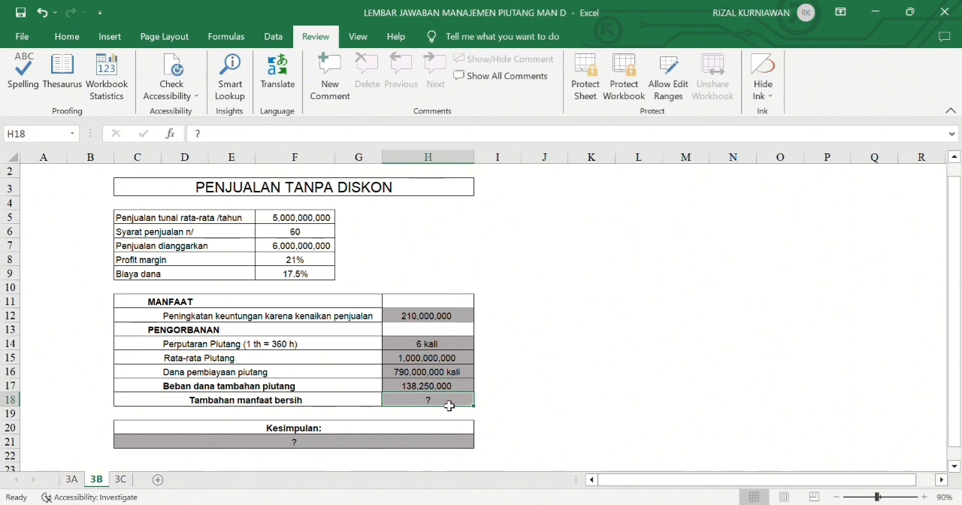
- Enter =H12-H17 in H18 for the net additional benefit (Tambahan manfaat bersih)
type("=")
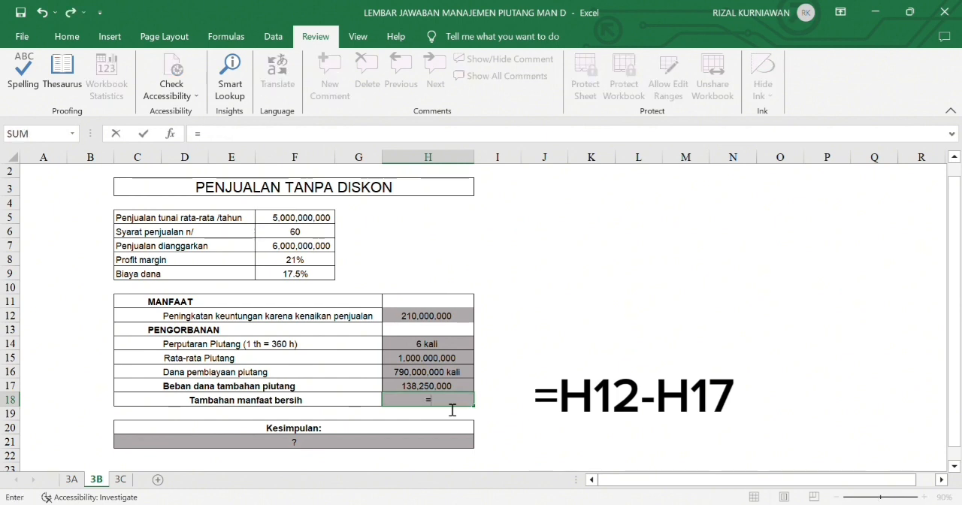
left_click(419, 322)
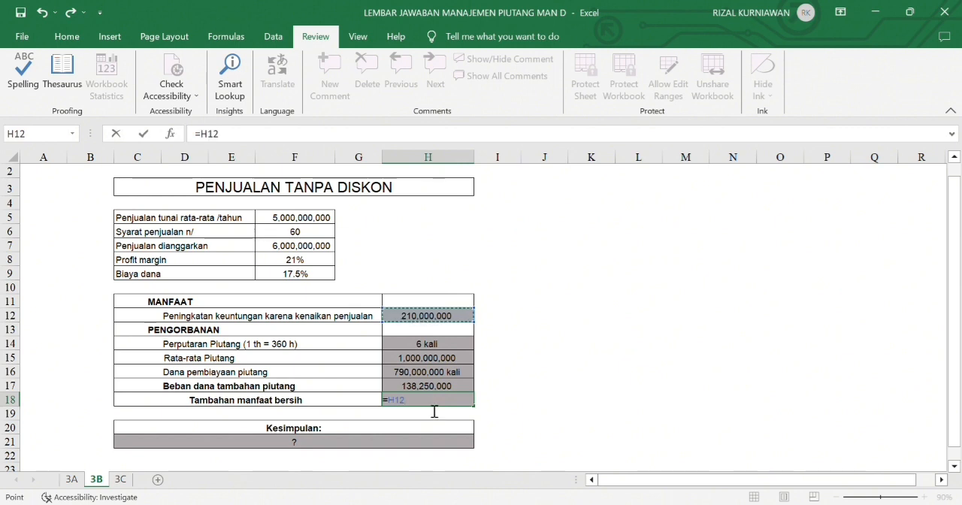
type("-")
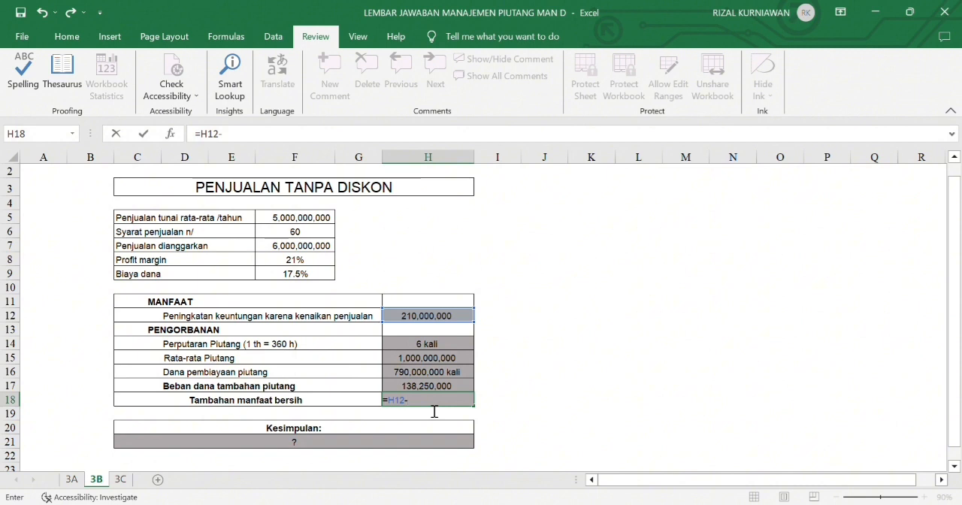
left_click(421, 389)
key("Return")
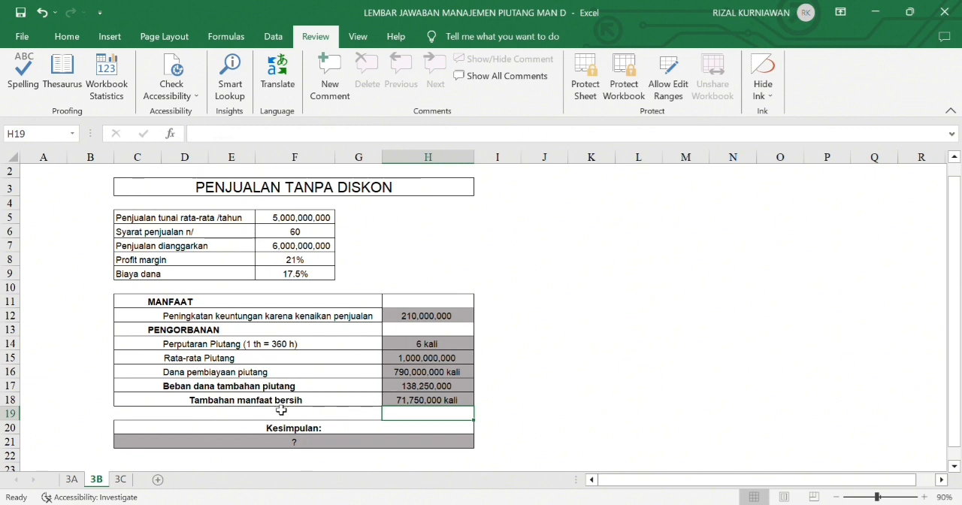
- Enter =IF(H18>0,"Kebijakan layak dipertimbangkan","Kebijakan tidak layak dipertimbangkan") in the merged cell C21 under Kesimpulan
left_click(314, 446)
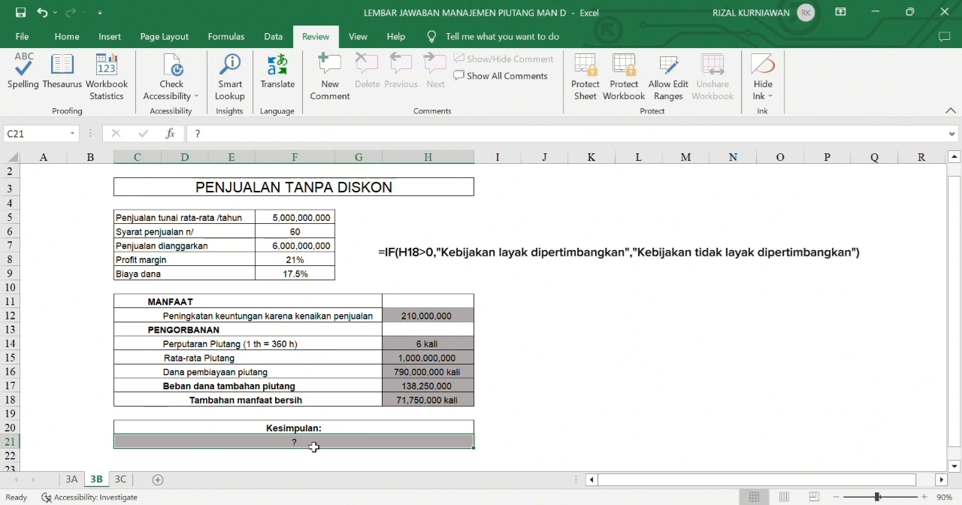
type("=")
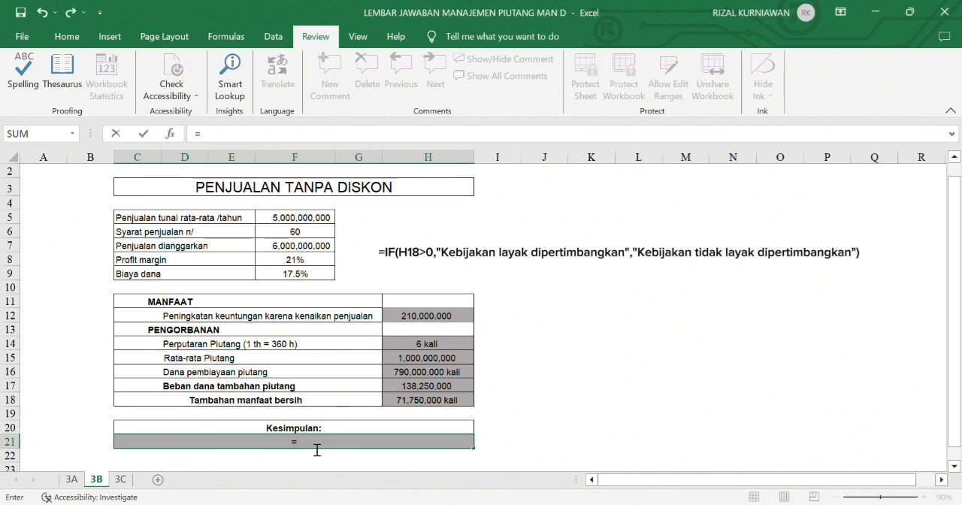
type("IF(")
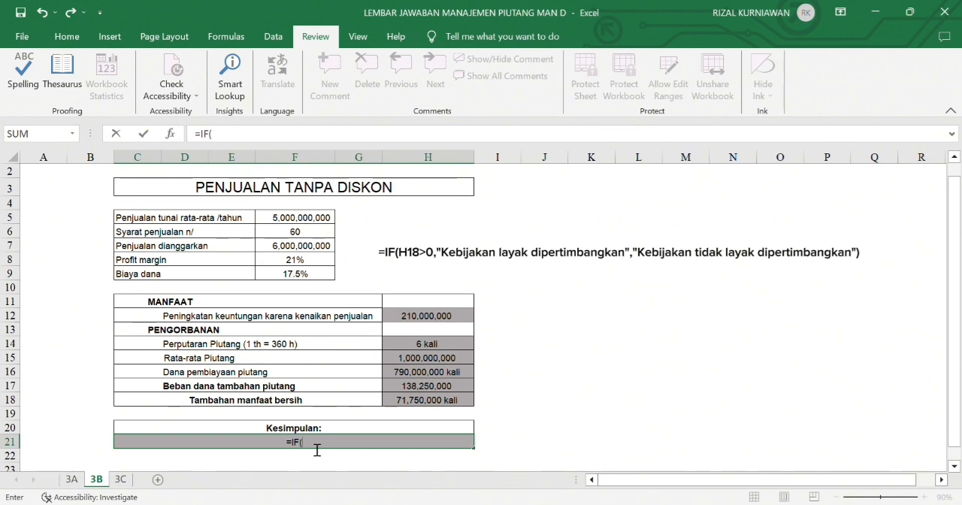
left_click(406, 402)
type(">0")
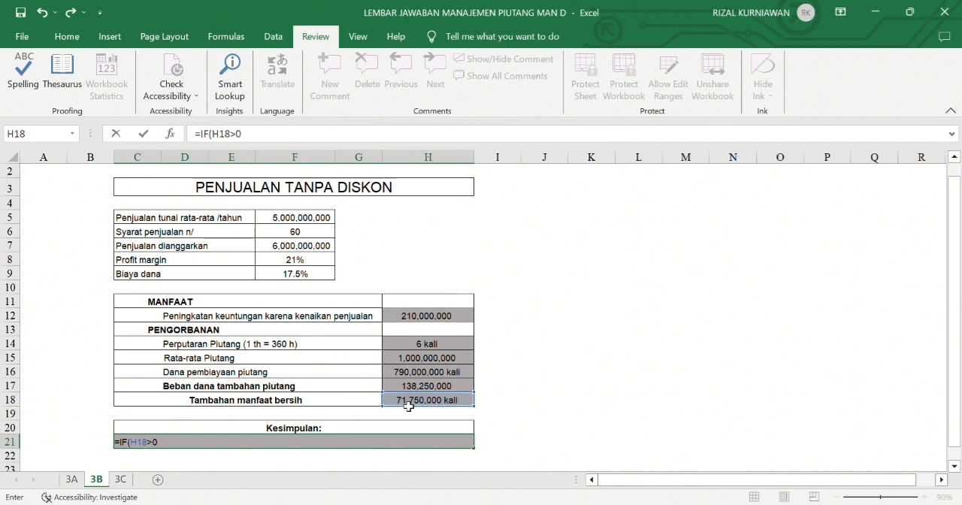
type(",")
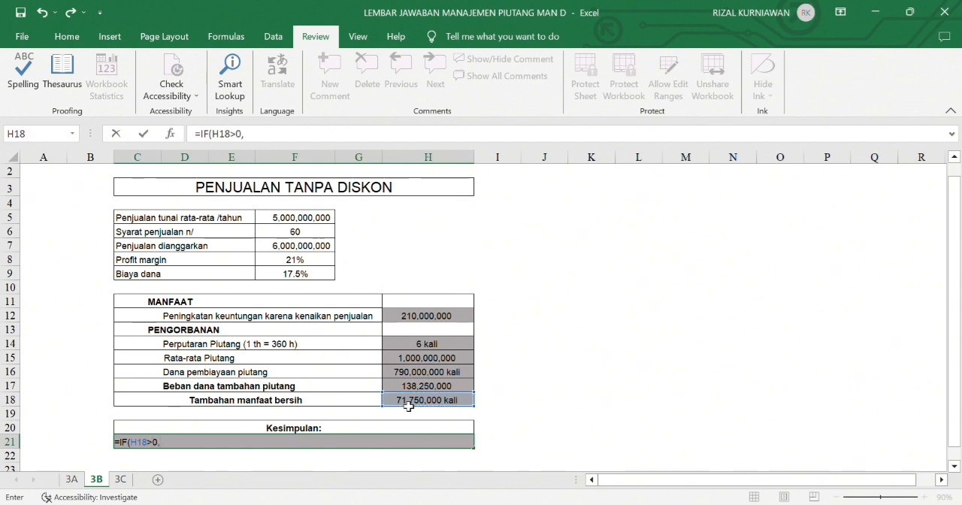
type("\"Kebijak")
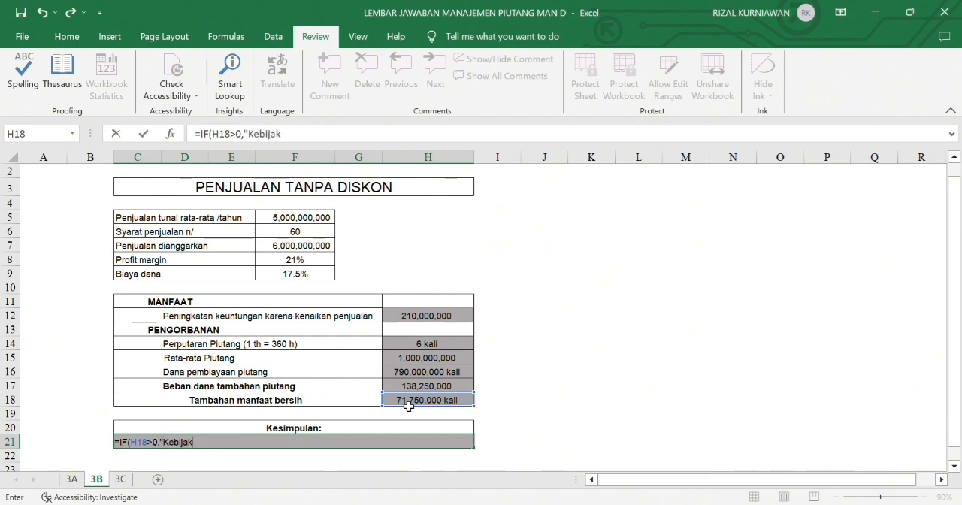
type("an laya")
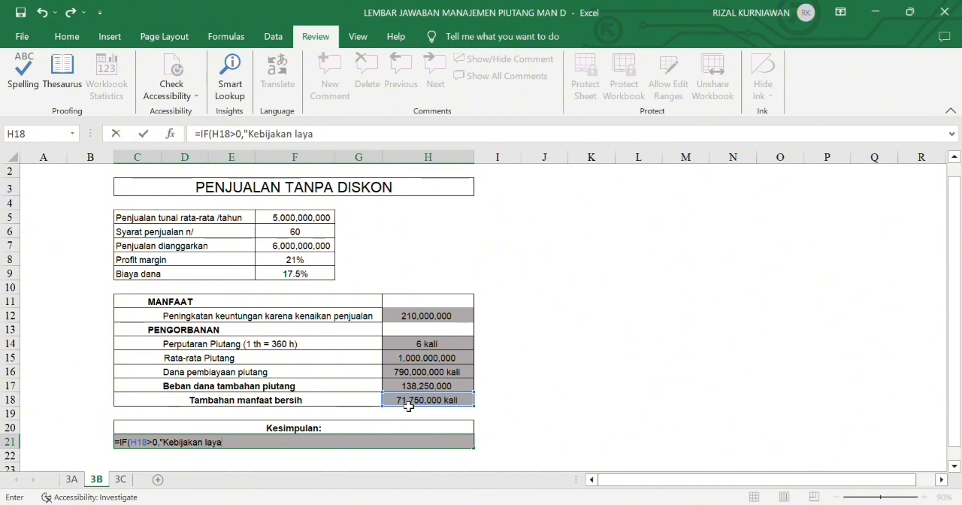
type("k dipertimbang")
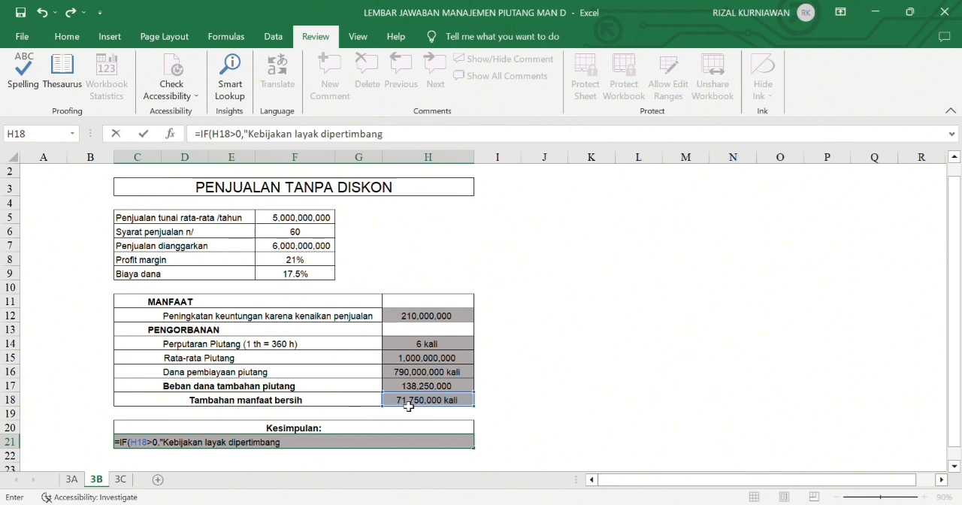
type("kan")
type("\"")
type(",")
type("\"\"")
type("Kebi")
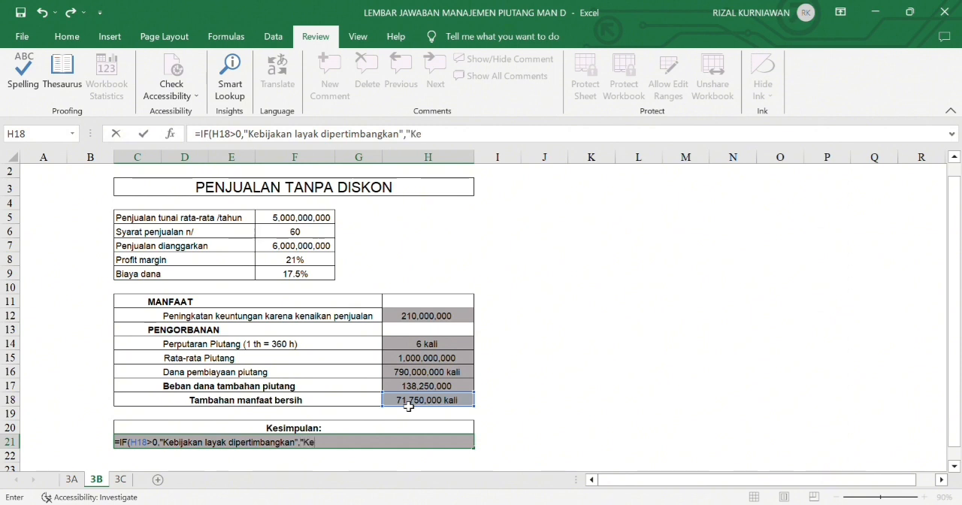
type("jakan")
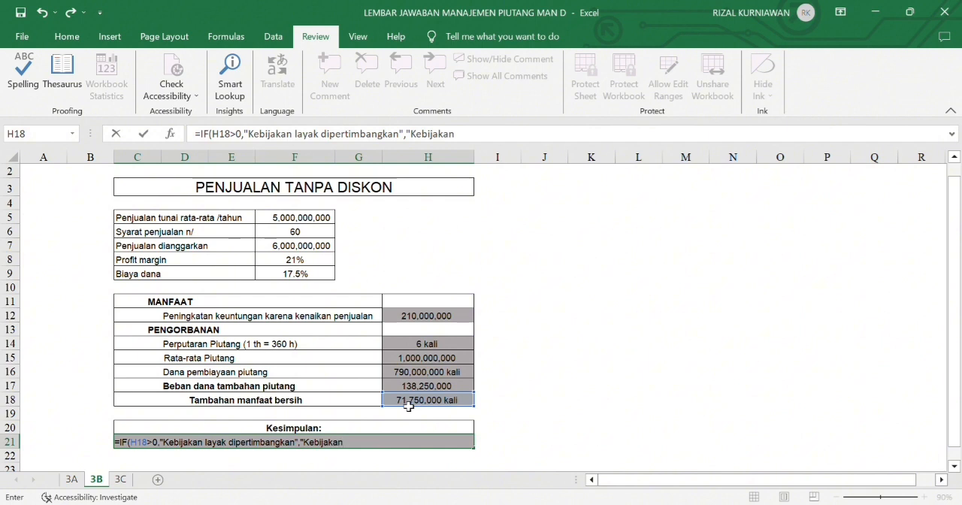
type(" ti")
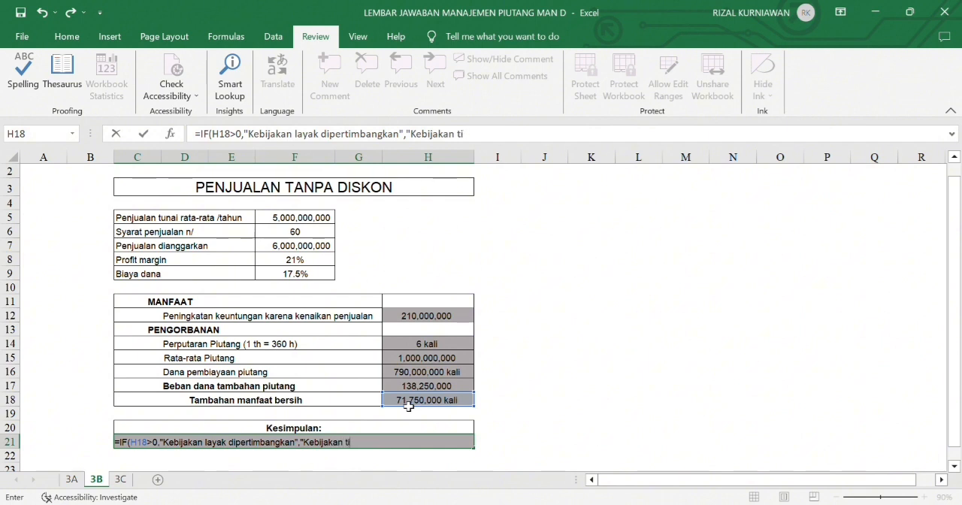
type("dak layak dipertimbang")
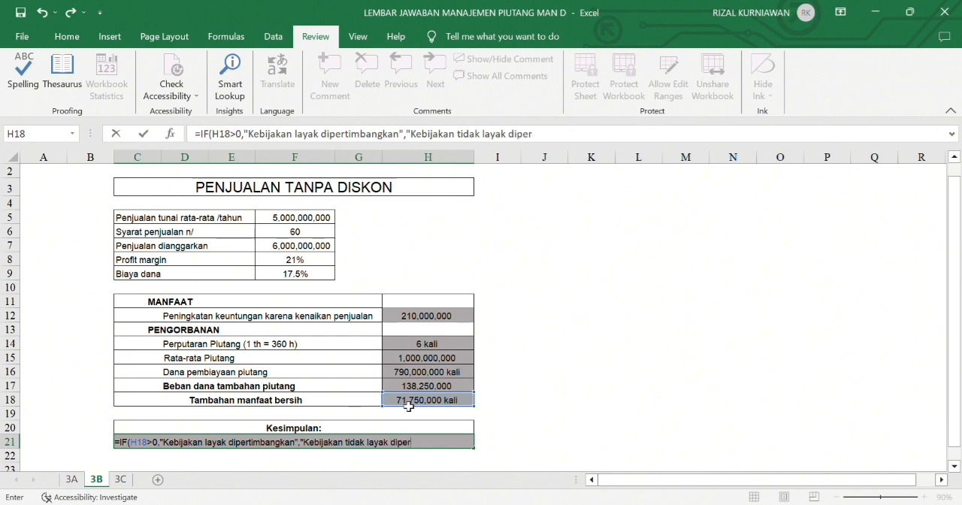
type("kan")
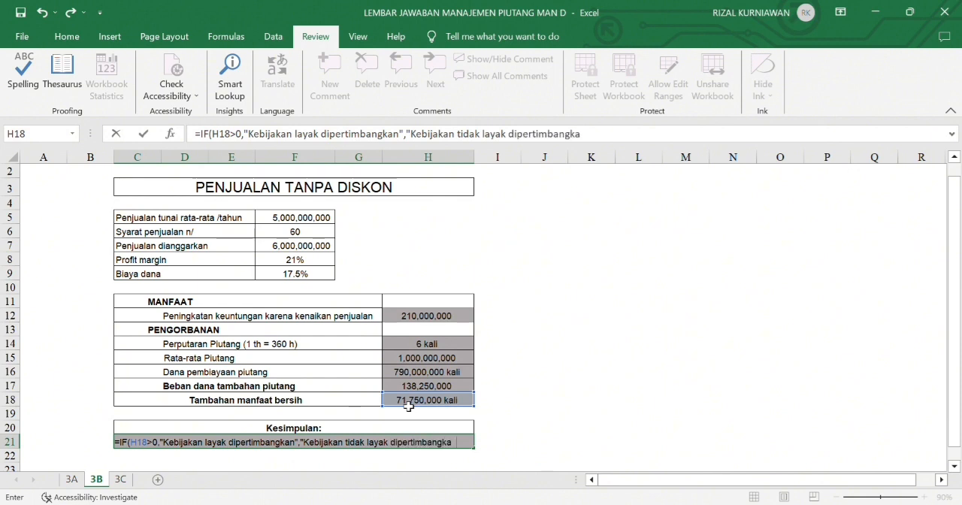
type("\")")
key("Return")
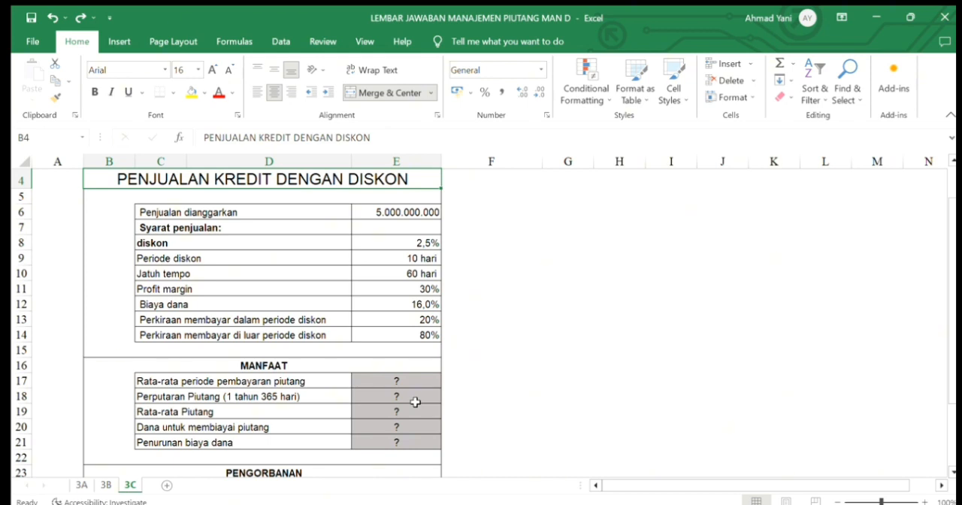
- Enter =(E9*E13)+(E10*E14) in E17 for the average receivables payment period (Rata-rata periode pembayaran piutang)
left_click(419, 376)
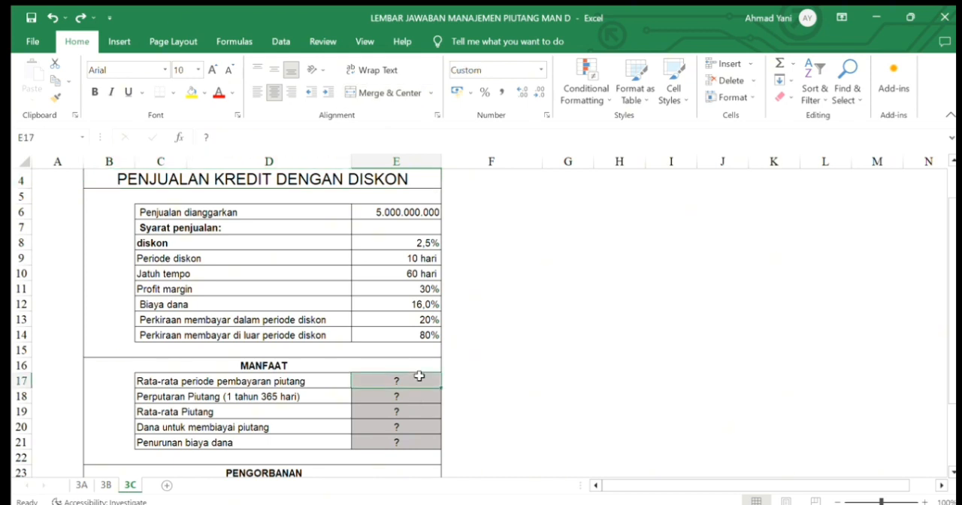
type("=(")
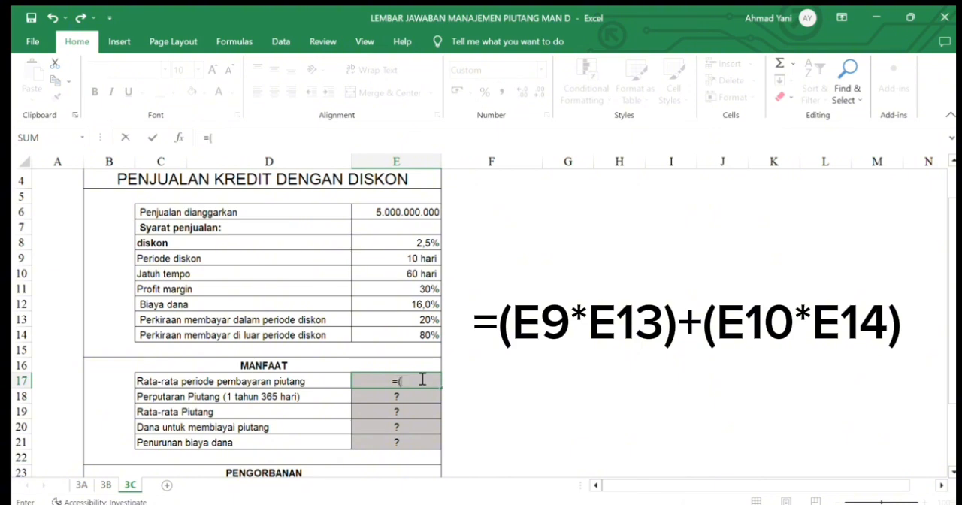
type("E9")
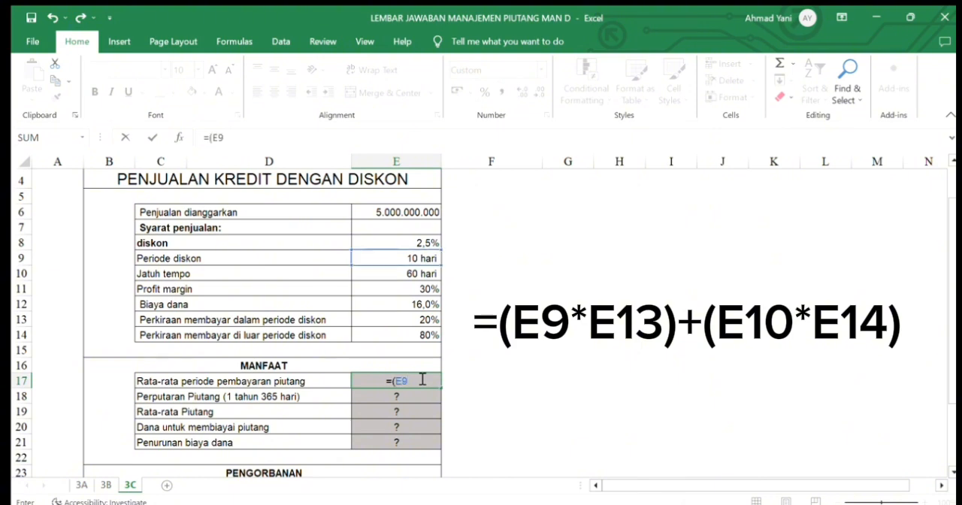
type("*E13)")
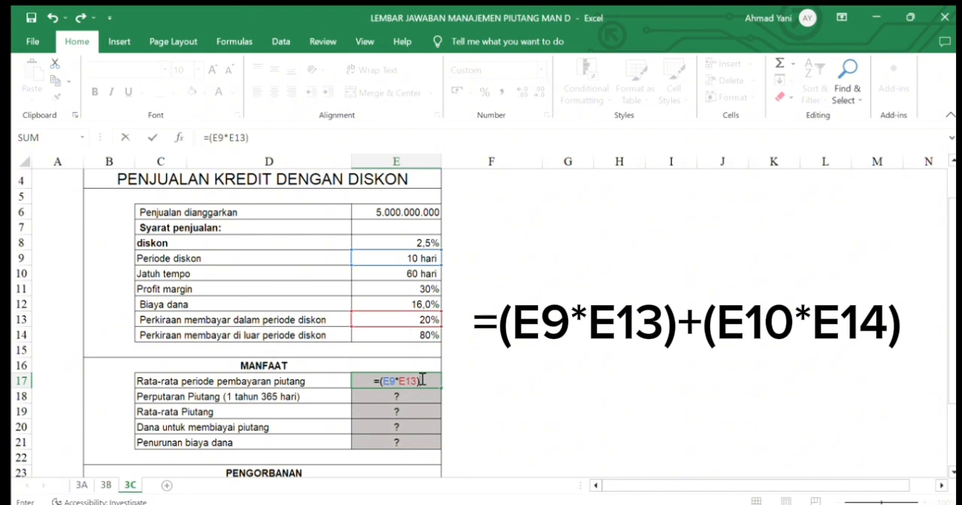
type("+(e")
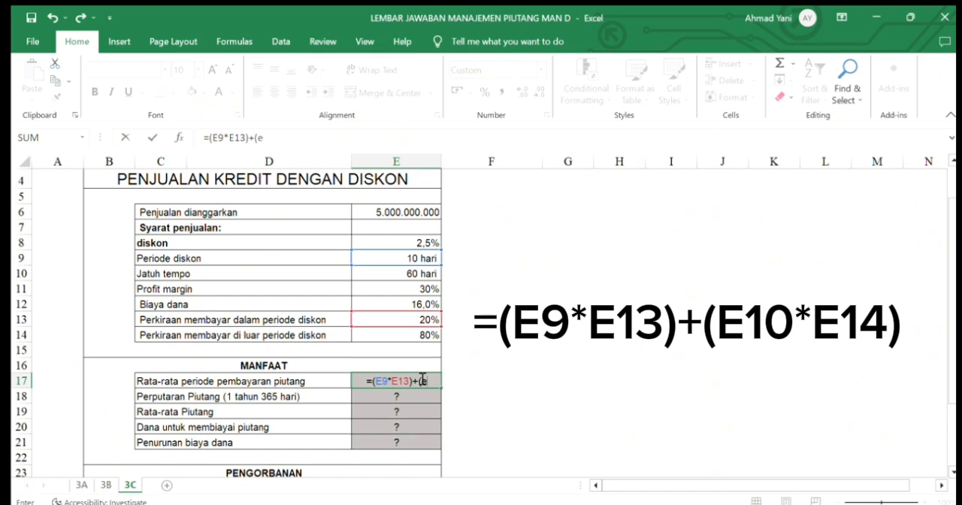
type("10")
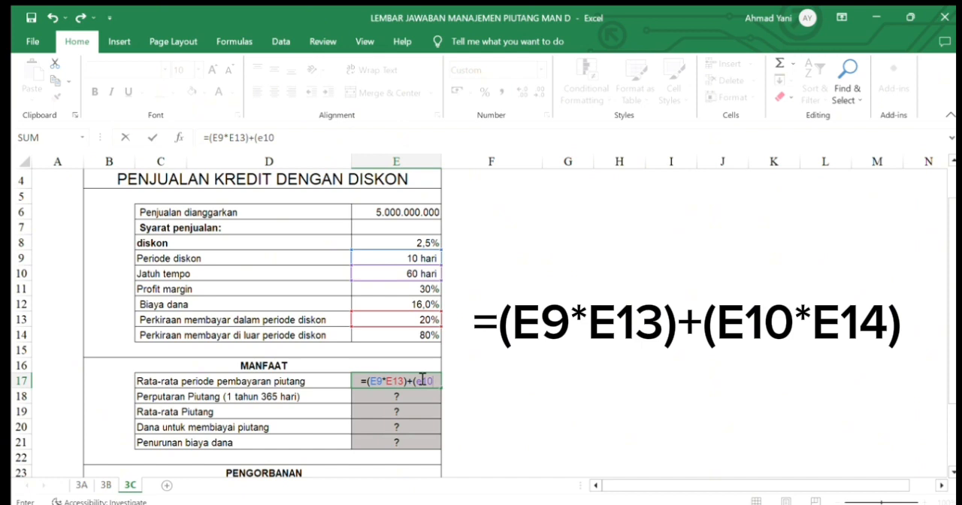
type("*")
type("e14")
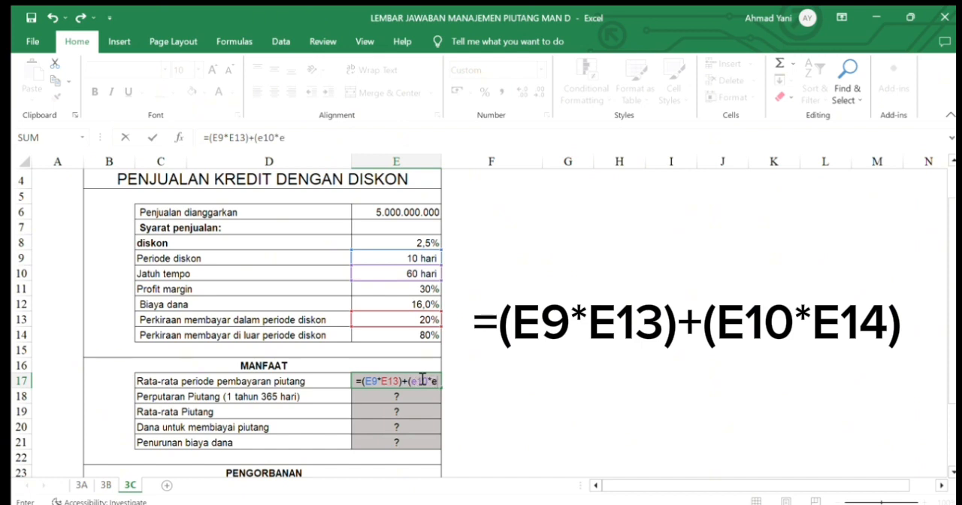
type(")")
key("Return")
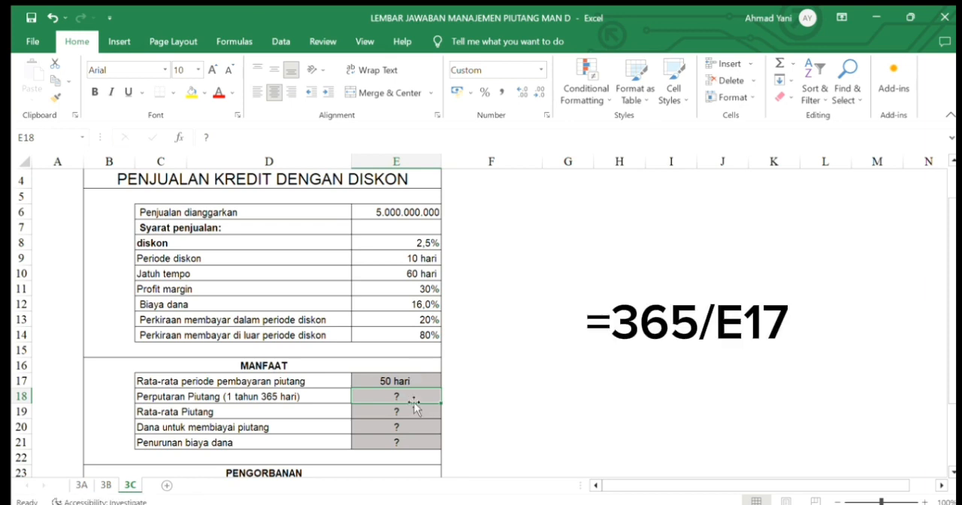
- Enter =365/E17 in E18 for the receivables turnover (Perputaran Piutang)
type("=")
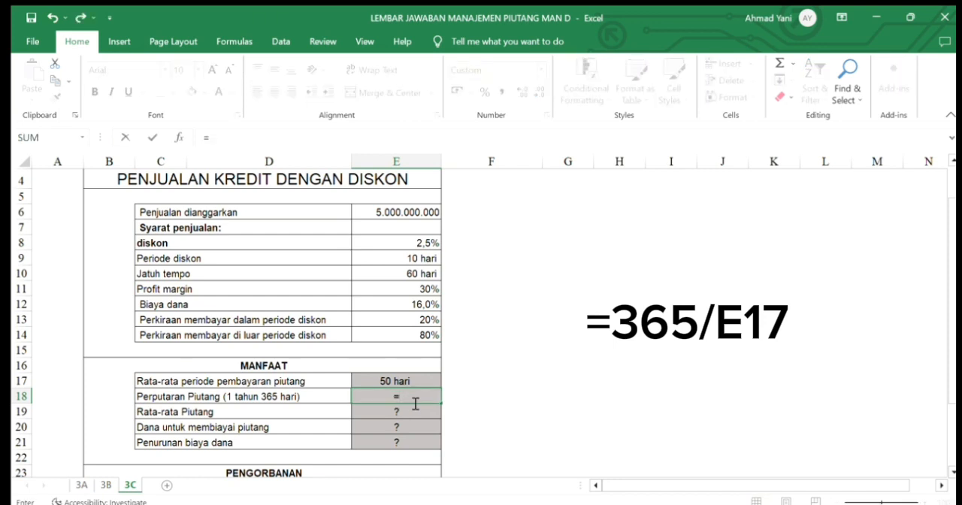
type("365/e17")
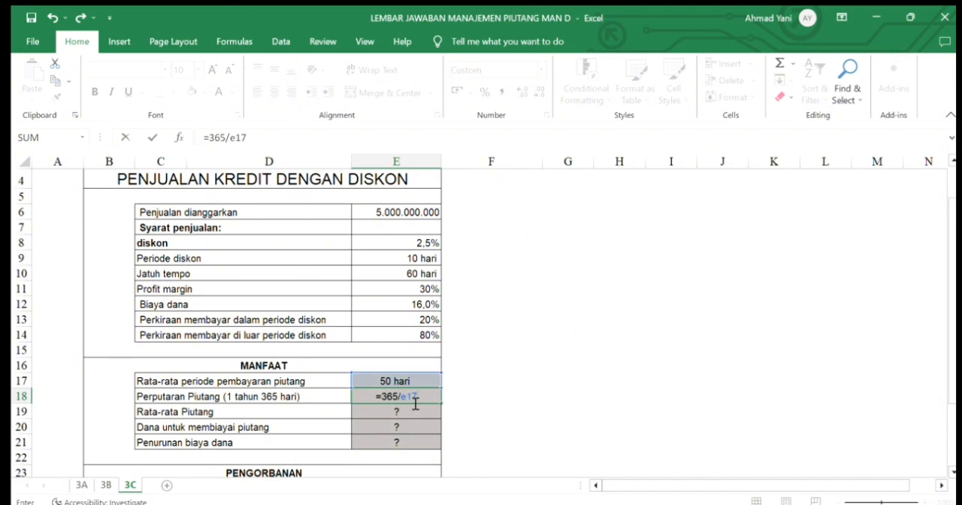
key("Return")
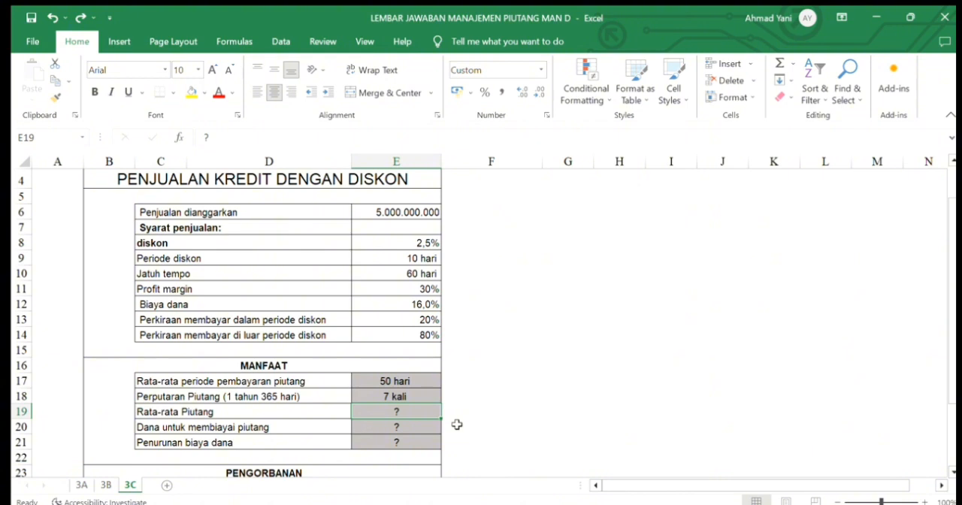
- Enter =E6/E18 in E19 for the average receivables (Rata-rata Piutang)
type("=E6")
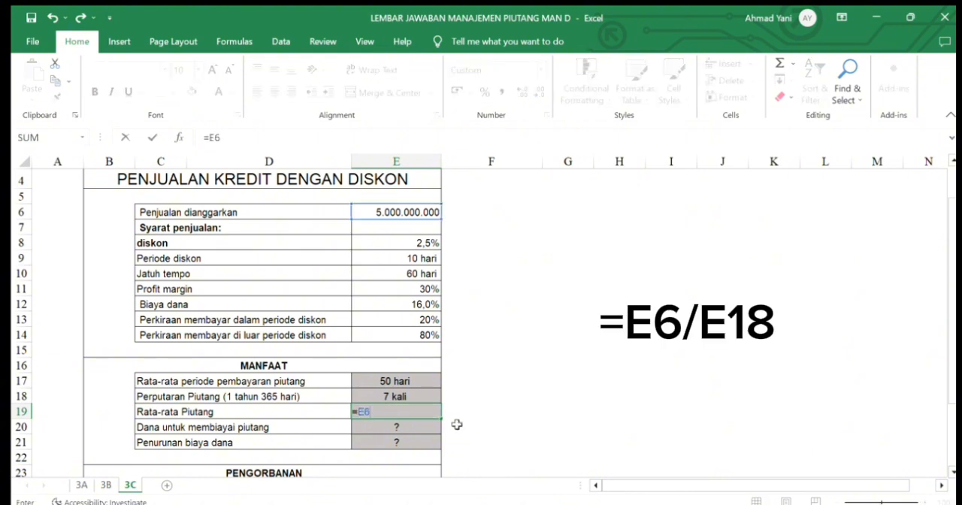
type("/E18")
key("Return")
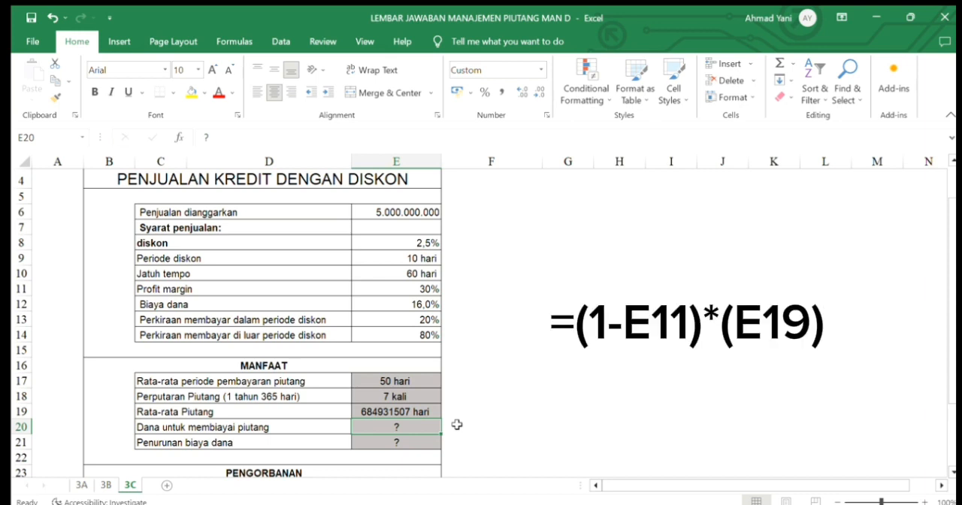
- Enter =(1-E11)*(E19) in E20 for the funds needed to finance receivables (Dana untuk membiayai piutang)
type("=")
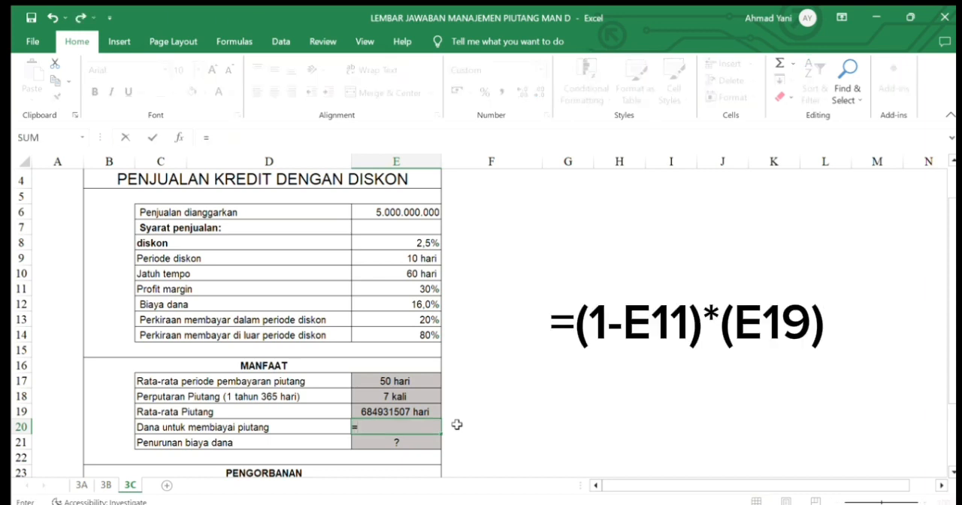
type("(1-E11)")
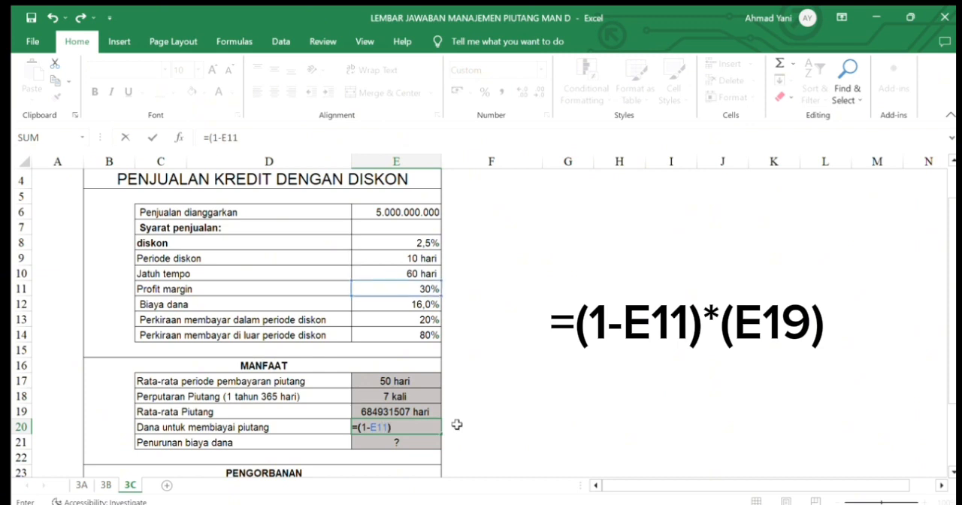
type("*(E19)")
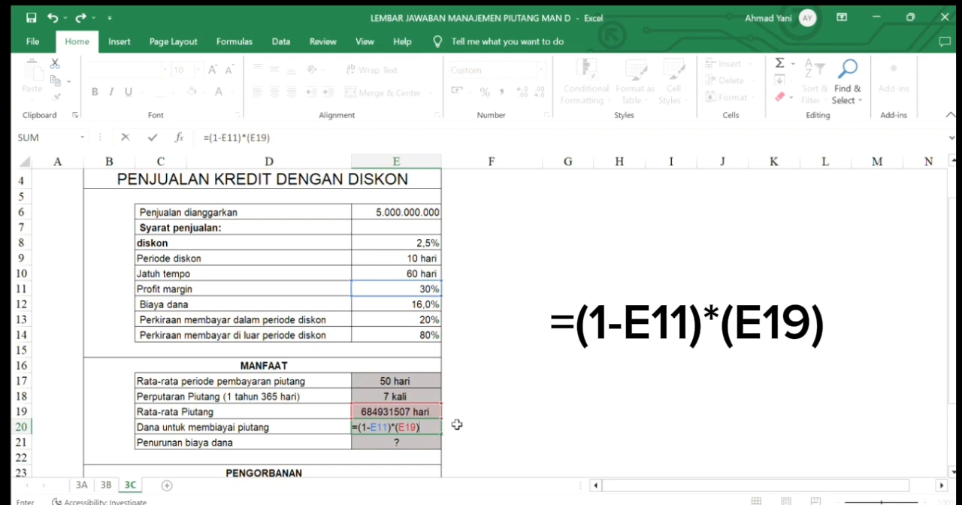
key("Return")
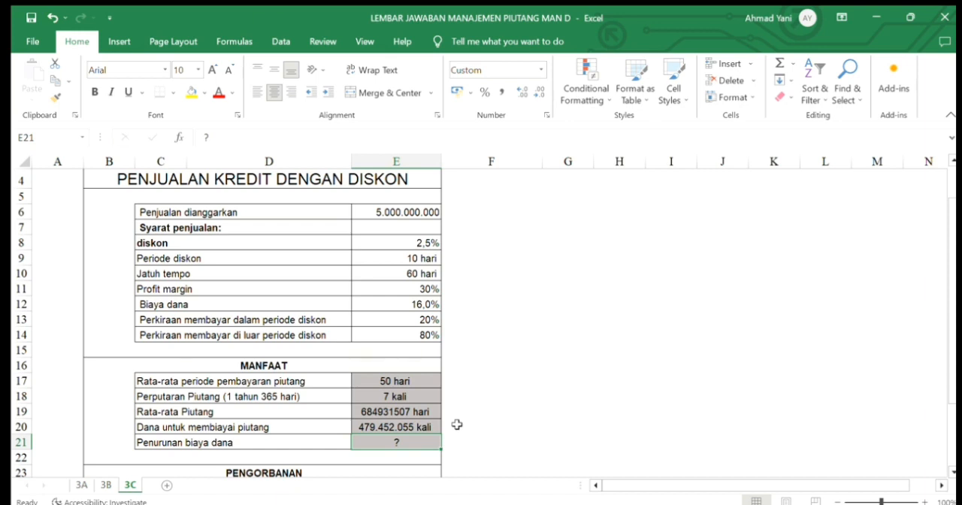
- Enter =(E19-E20)*E12 in E21 for the reduction in the cost of funds (Penurunan biaya dana)
type("=")
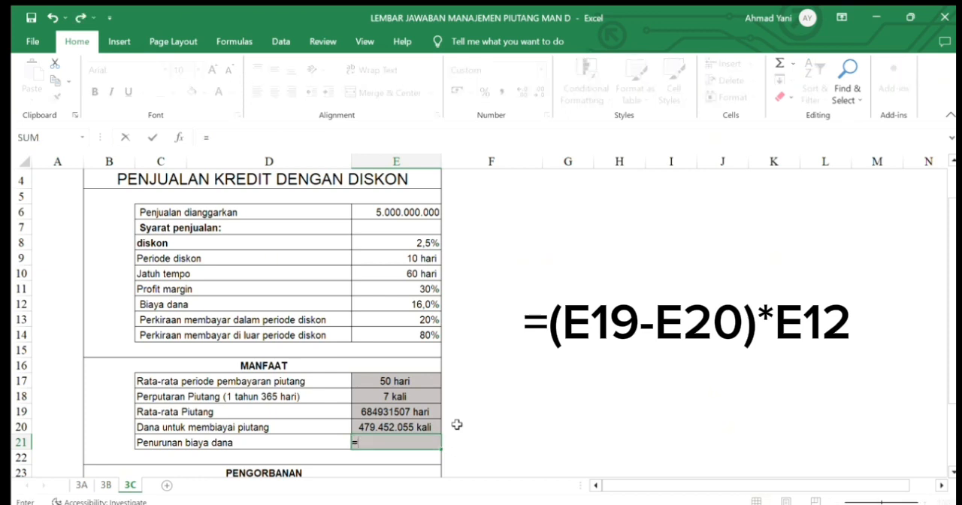
type("(E19")
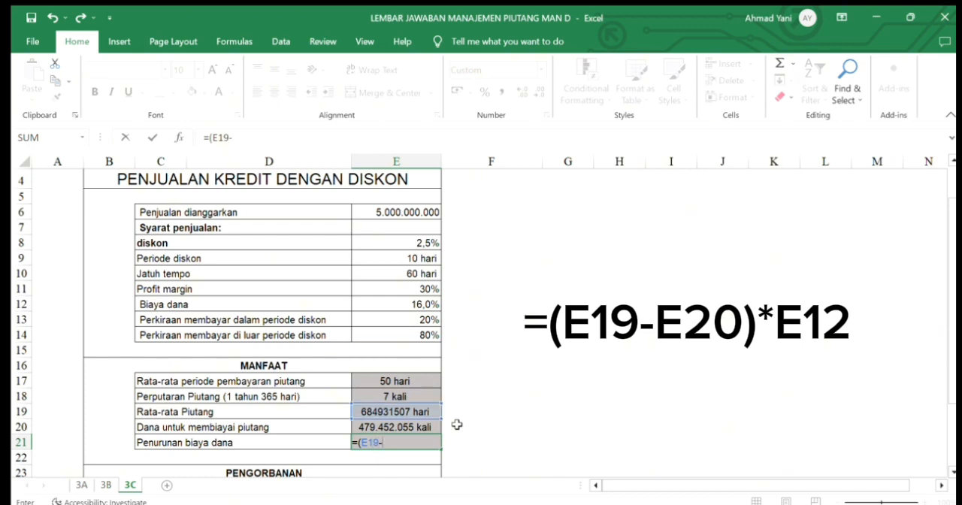
type("-E20)*")
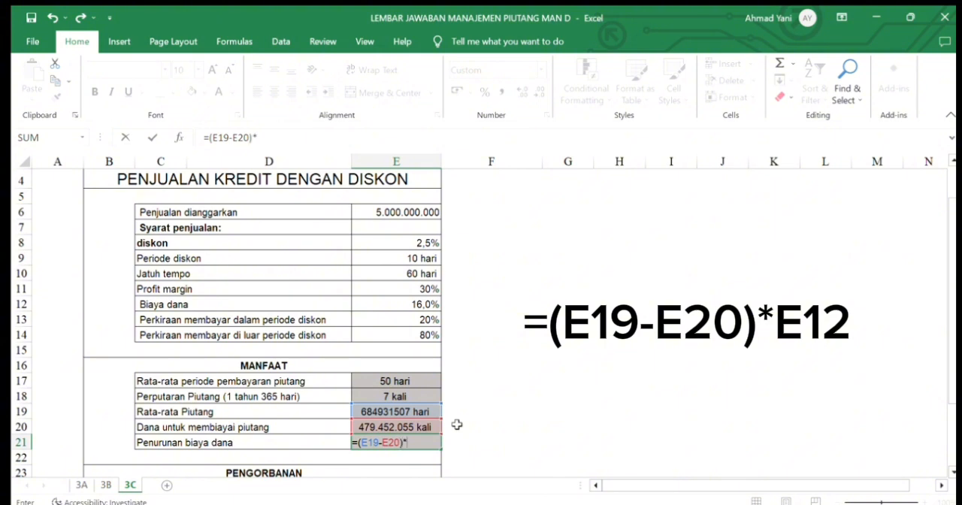
type("E12")
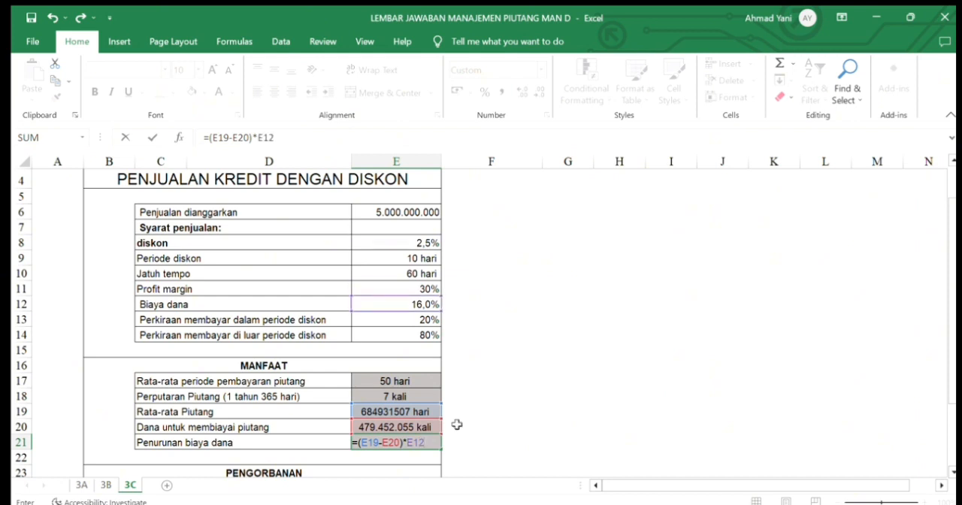
key("Return")
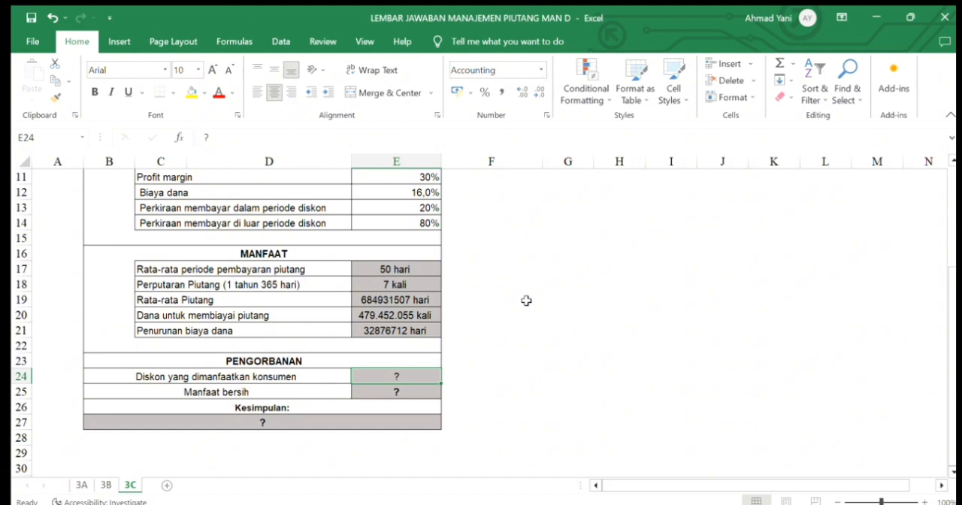
- Enter =E6*E8*E13 in E24 for the discount used by consumers (Diskon yang dimanfaatkan konsumen) under Pengorbanan
type("=")
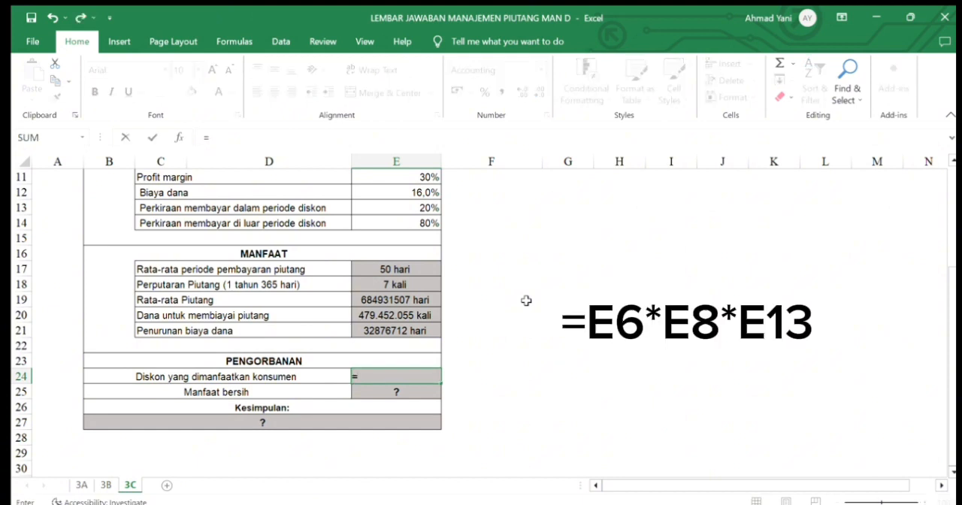
type("E6*E8*E13")
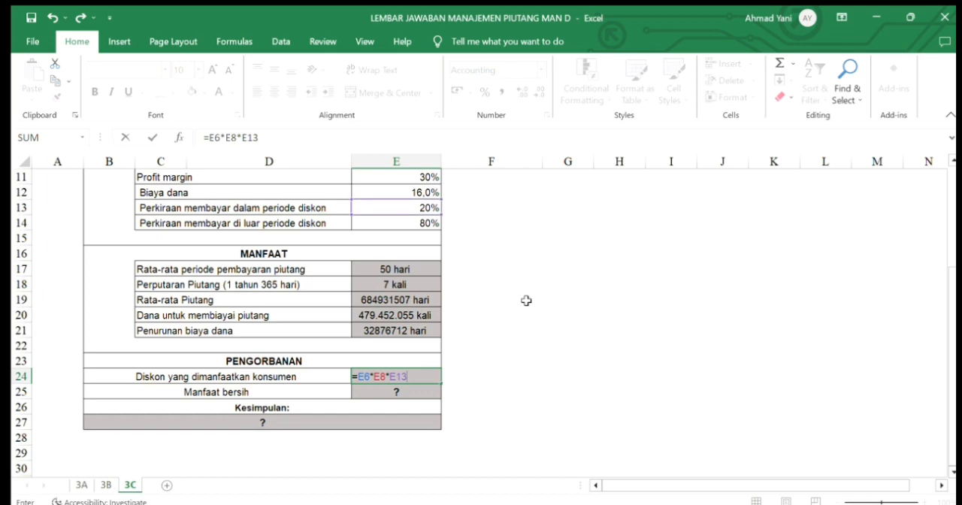
key("Return")
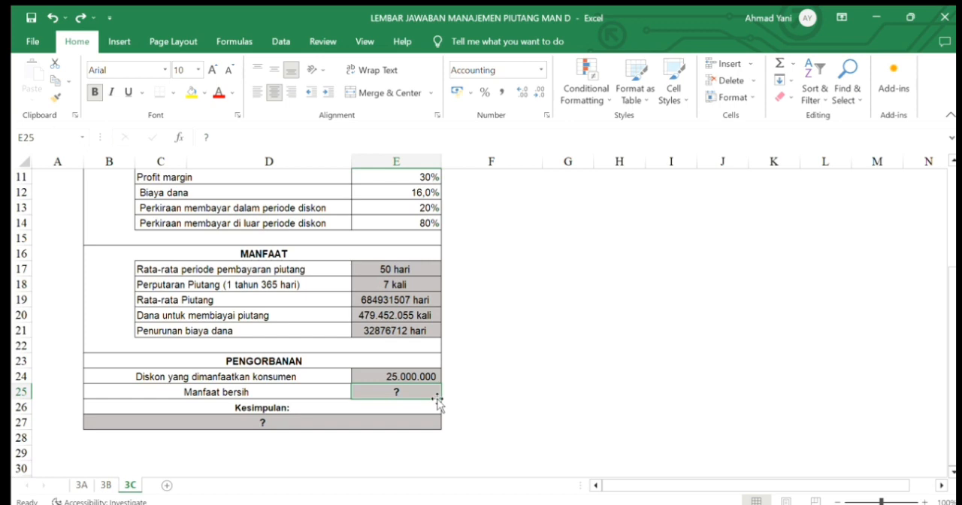
- Enter =E21-E24 in E25 for the net benefit (Manfaat bersih)
type("=E21")
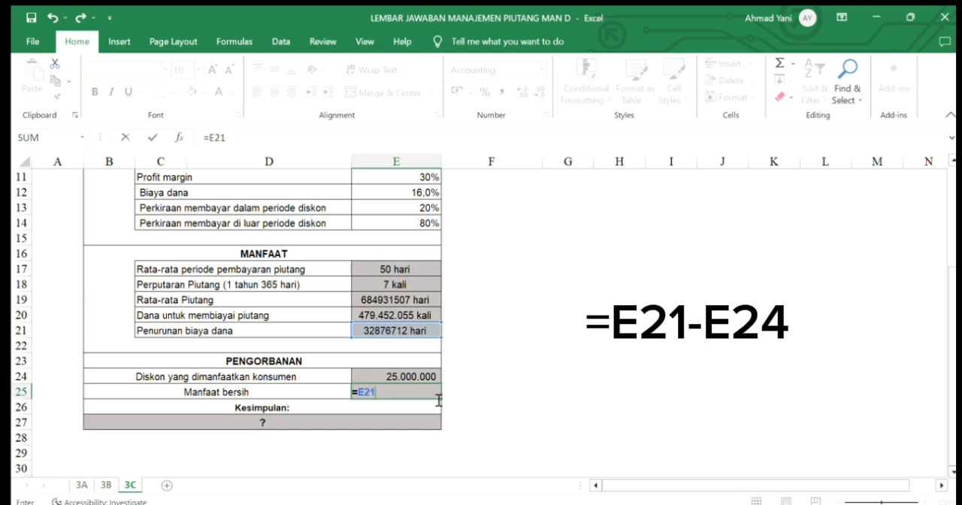
type("-E24")
key("Return")
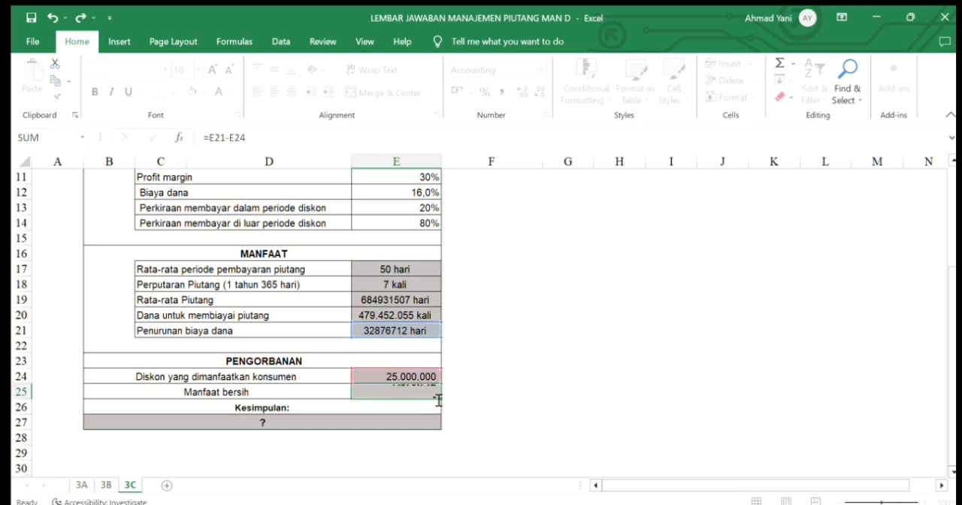
- Enter =IF(E25>0;"kebijakan layak dipertahankan";"kebijakan tidak layak dipertahankan") in the merged cell B27 under Kesimpulan
key("Return")
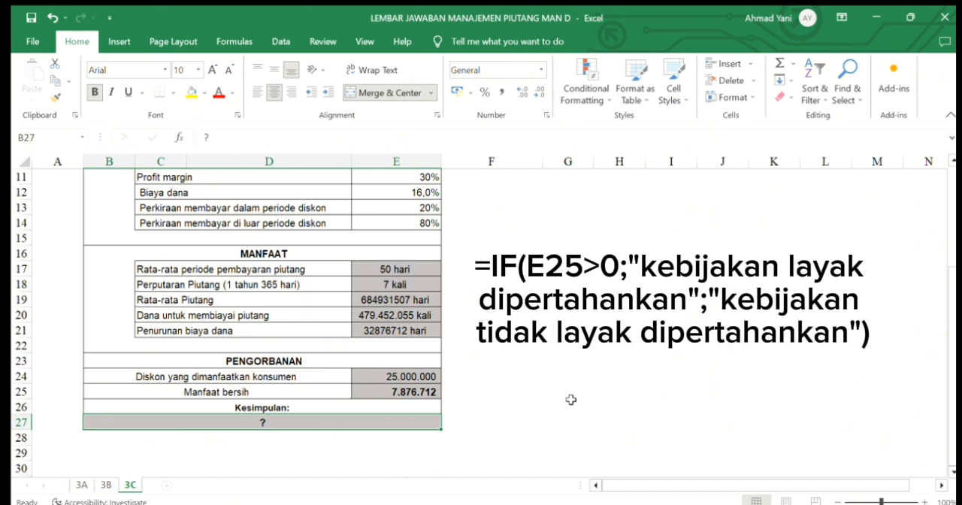
type("=IF")
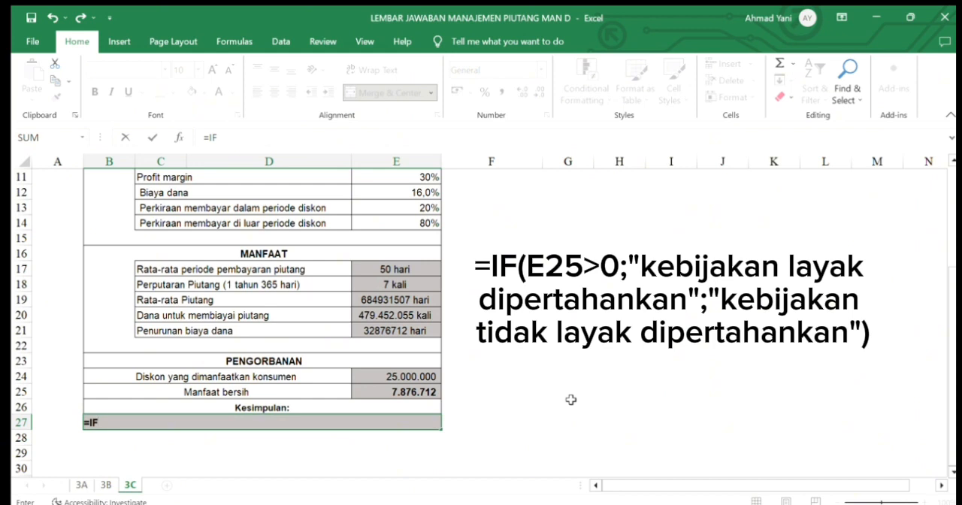
type("(E25")
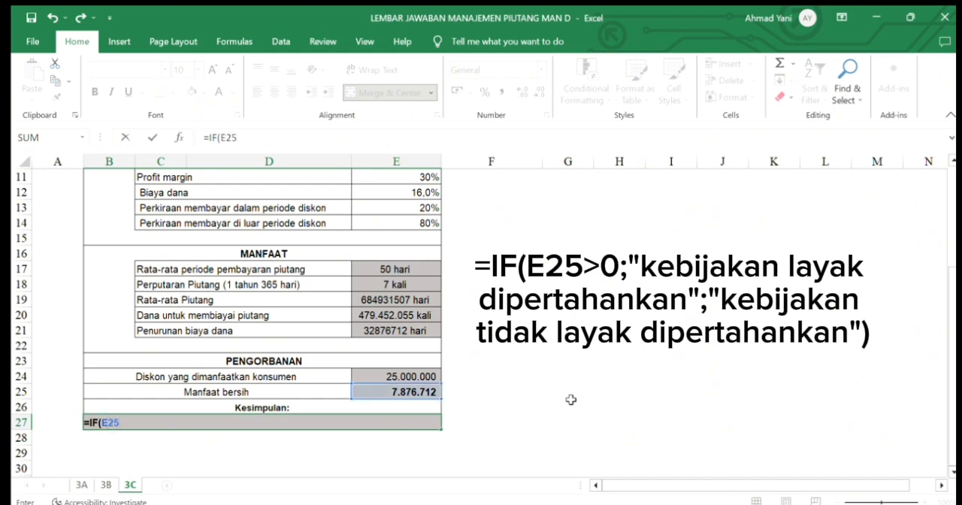
type(">0;\"kebijaka")
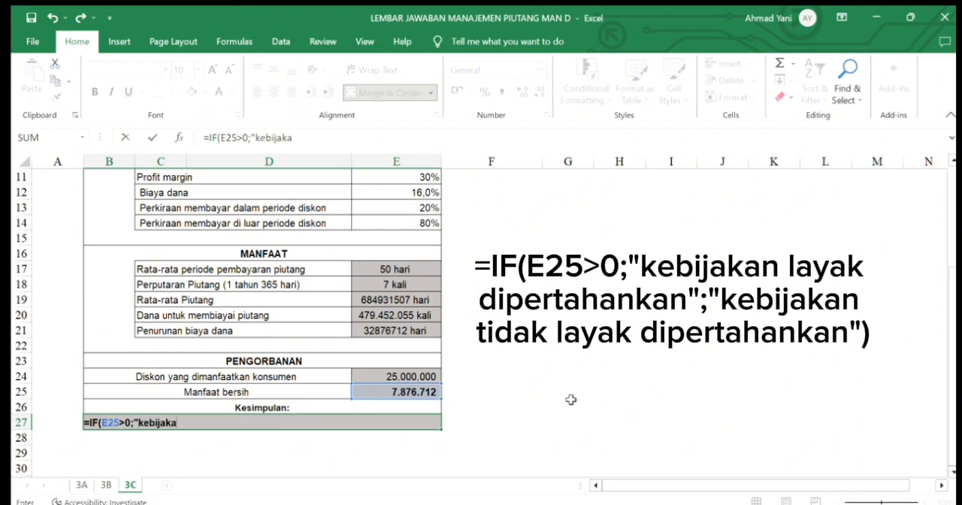
type("n layak dipe")
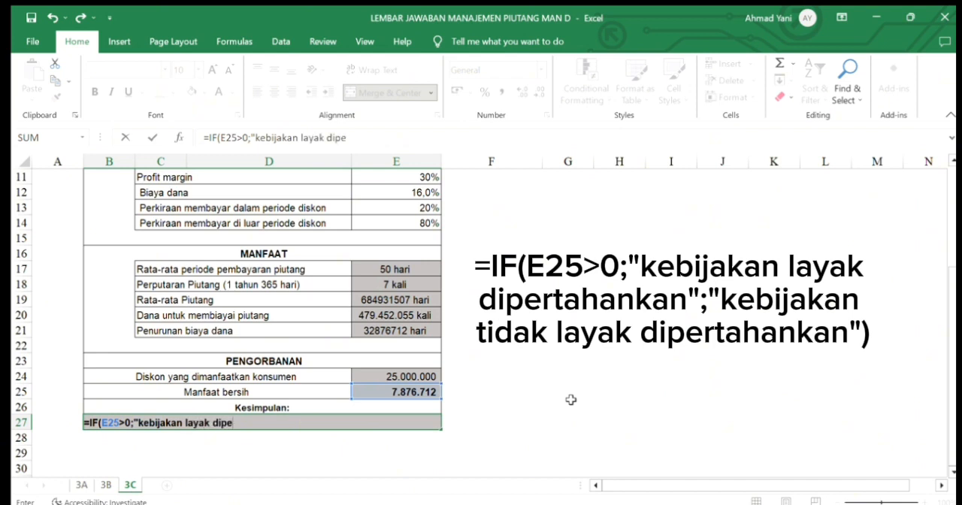
type("rtahankan")
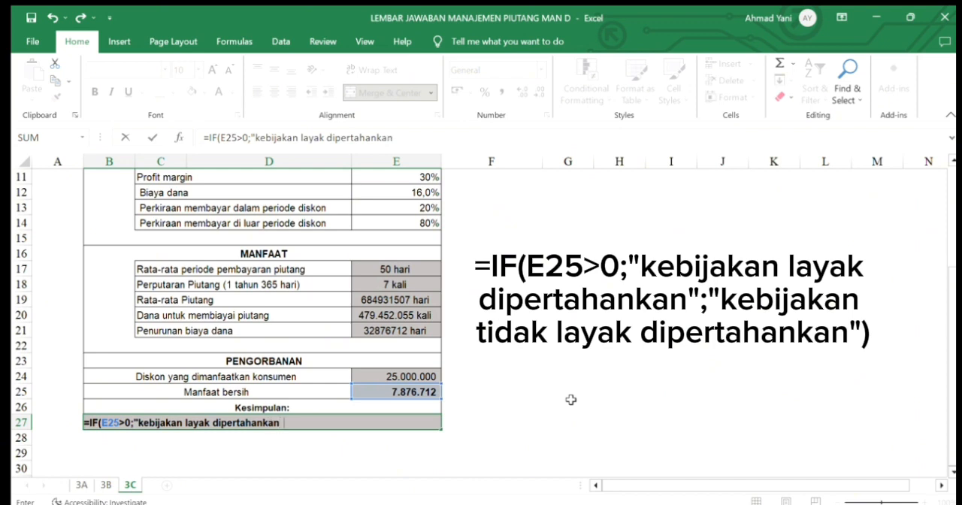
type(" ;")
type("\";")
type("kebijakan tidak layak dipertahan")
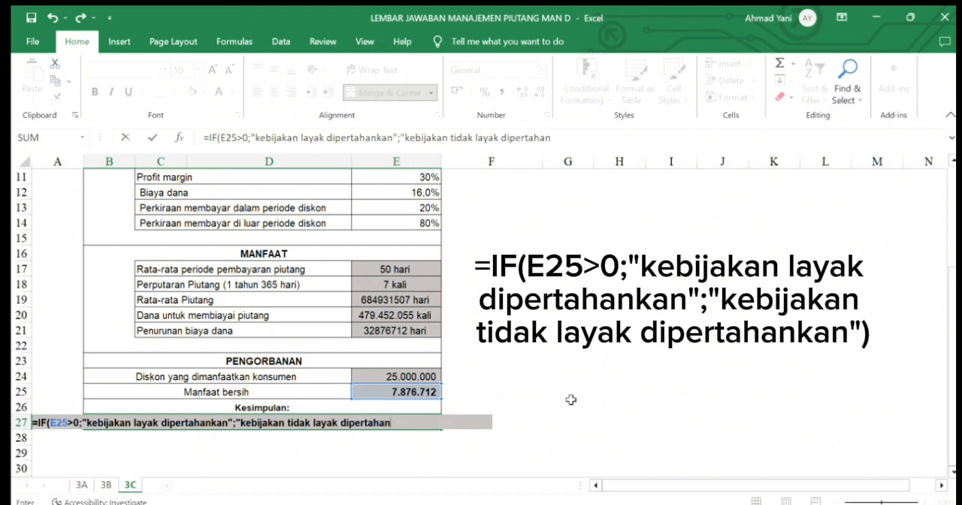
type("kan\")")
key("Return")
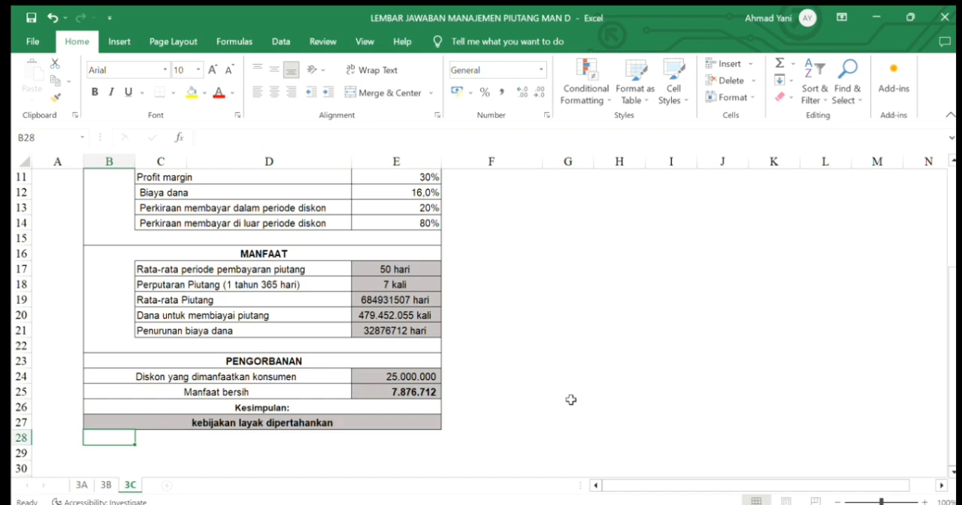